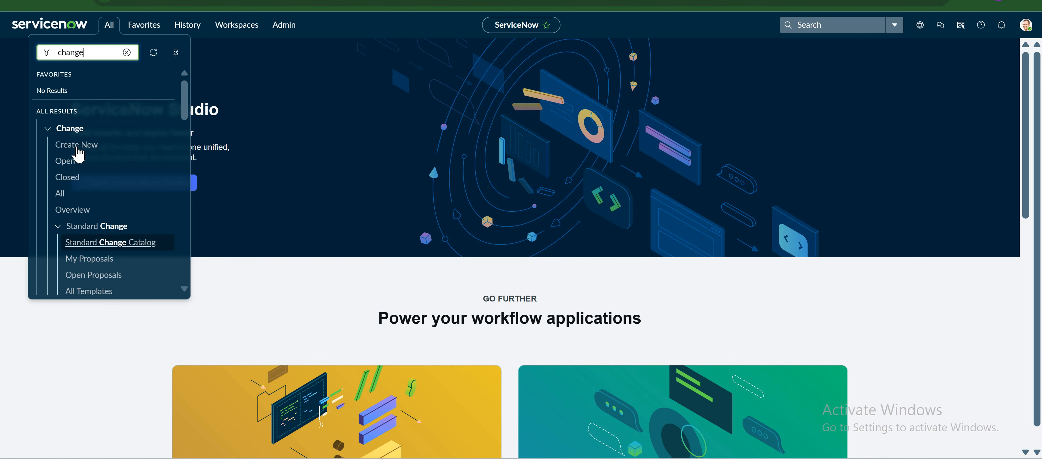
From Change > Create New, choose the Normal change model to open CHG0030008.
click(77, 144)
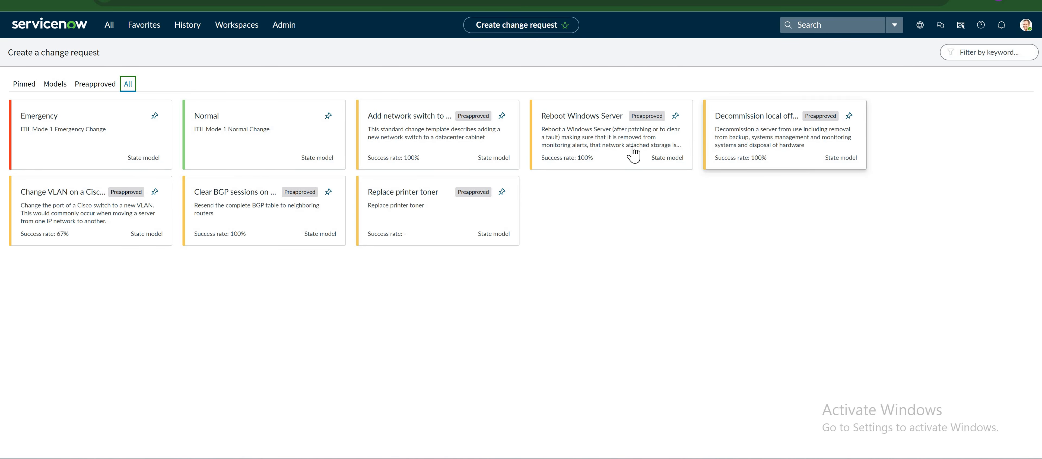
click(242, 154)
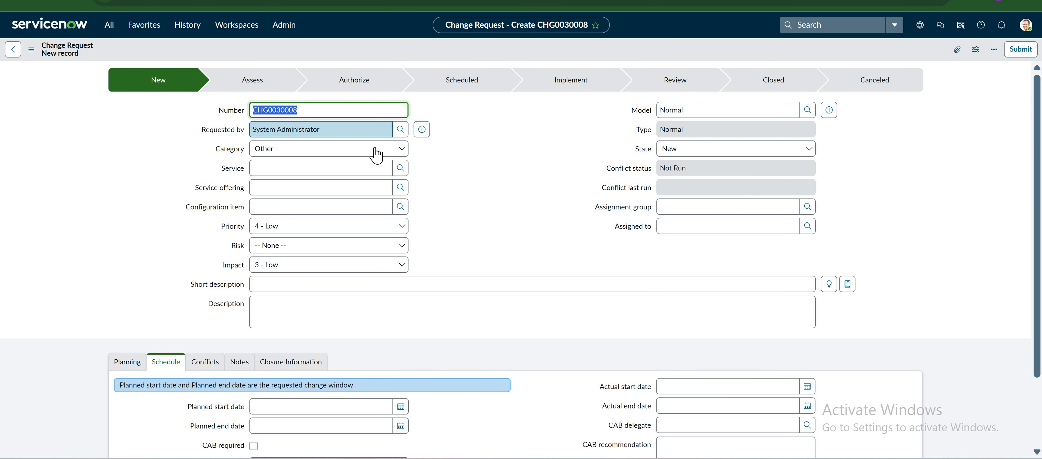
Set the change request's Category to Software and Risk to Low.
click(334, 149)
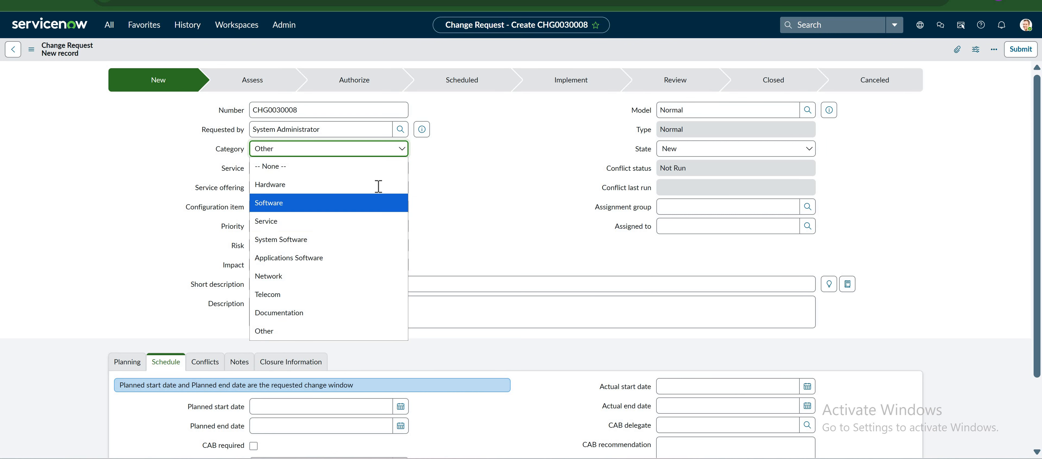
click(369, 204)
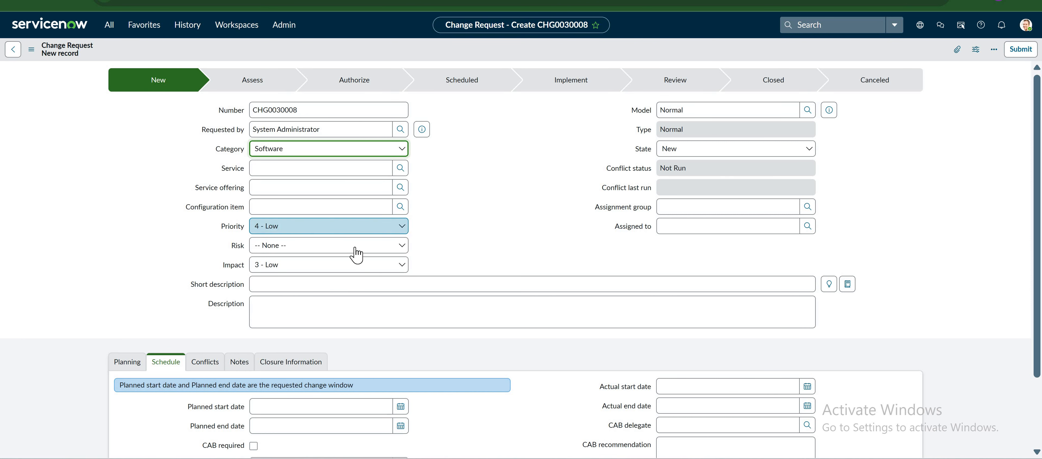
click(322, 246)
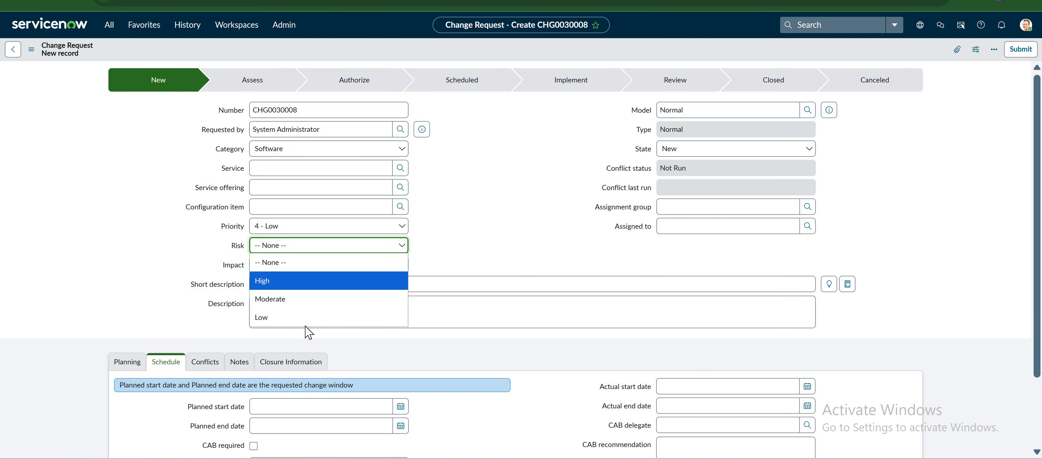
key(Down)
key(Down)
key(Return)
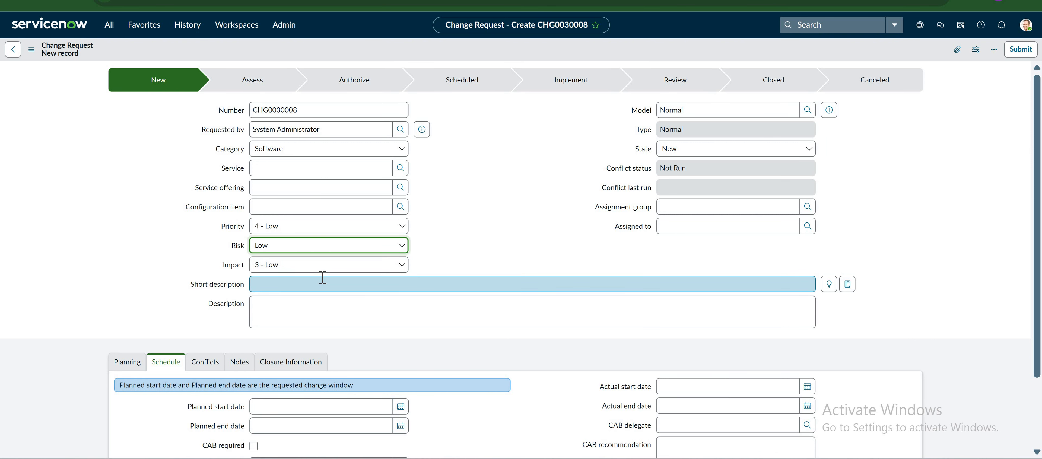
click(322, 277)
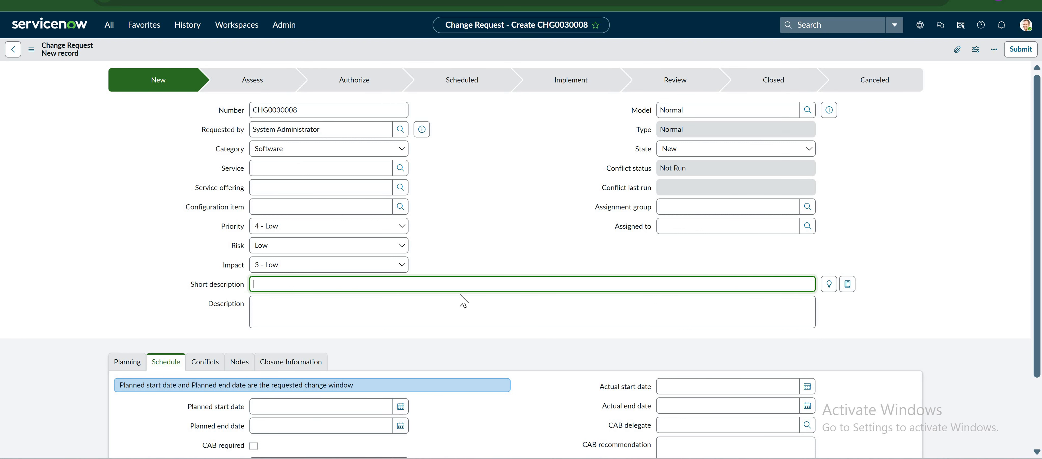
Enter short description 'SQL Server patching in critical production server' and the SQL Server 2019 patch description.
text(SQL Server patching in critical prod)
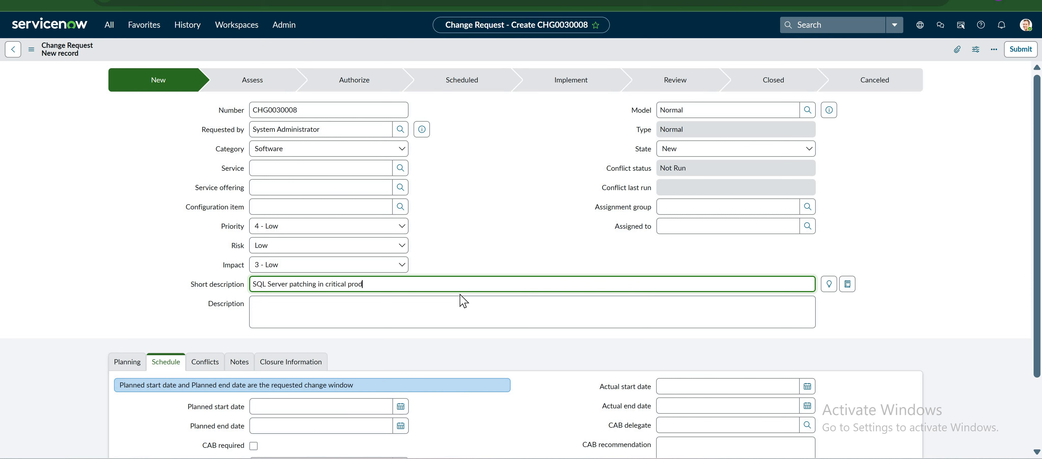
text(uction server)
key(Tab)
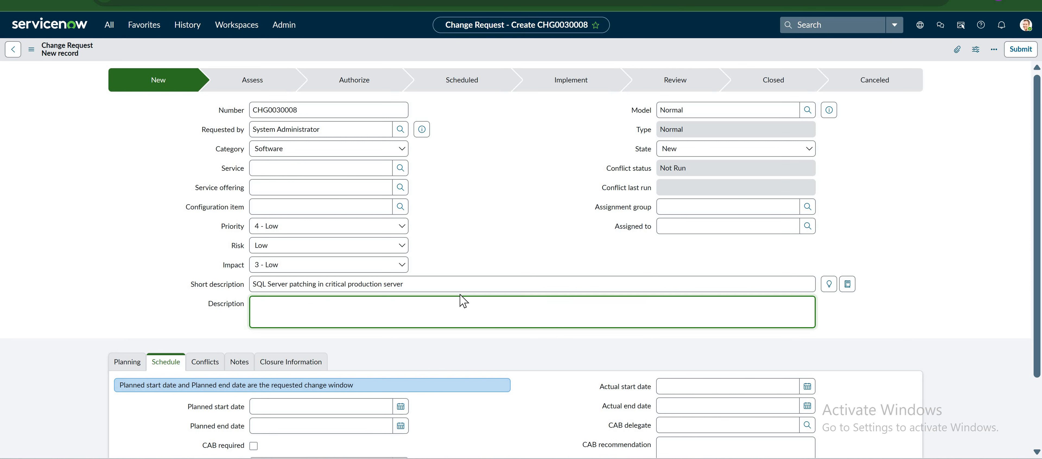
text(We are goint to install latest SQL Server )
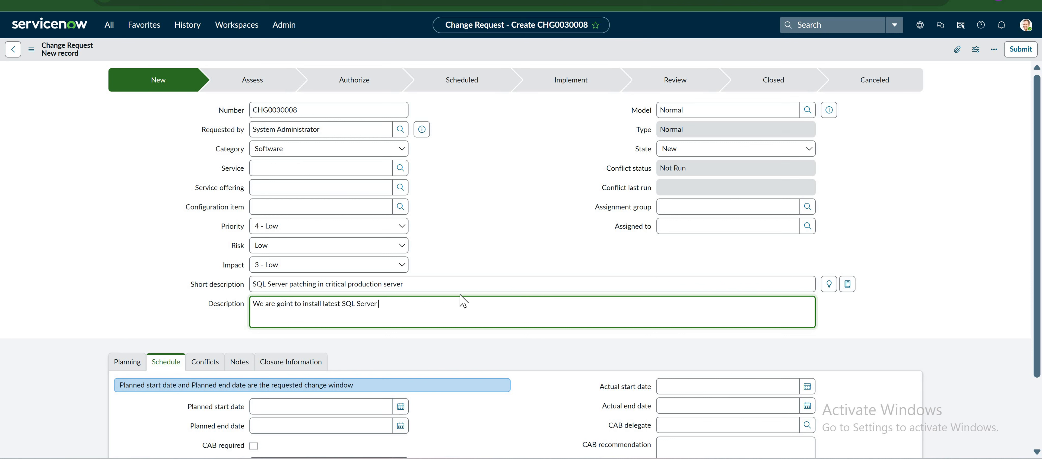
text(2019 patch on the production server)
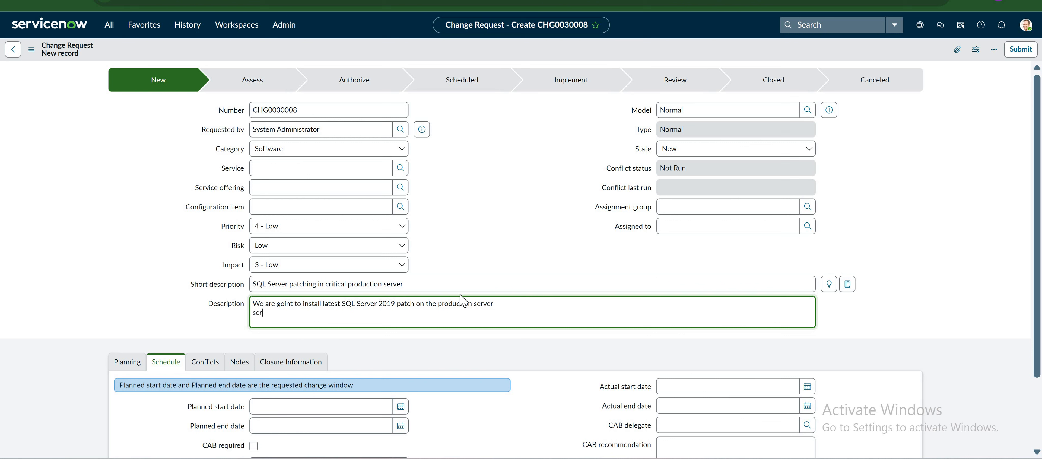
text(server lis)
Set Assignment group to SQL DBA and bring up the Planning fields.
scroll(463, 301, down, 2)
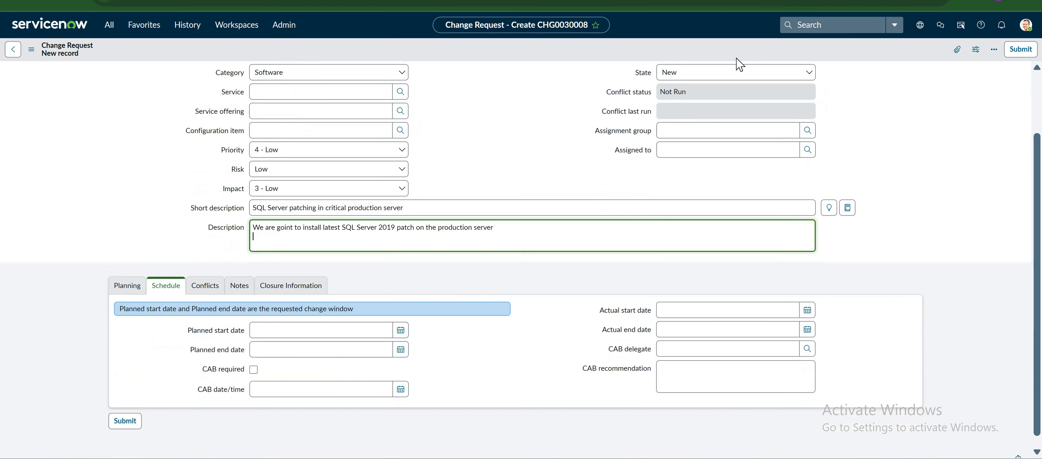
scroll(734, 114, up, 2)
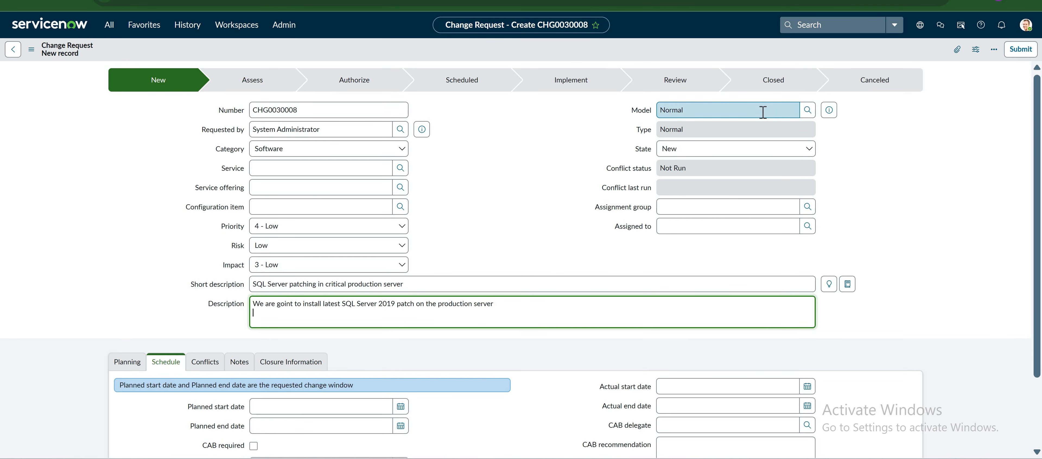
click(784, 112)
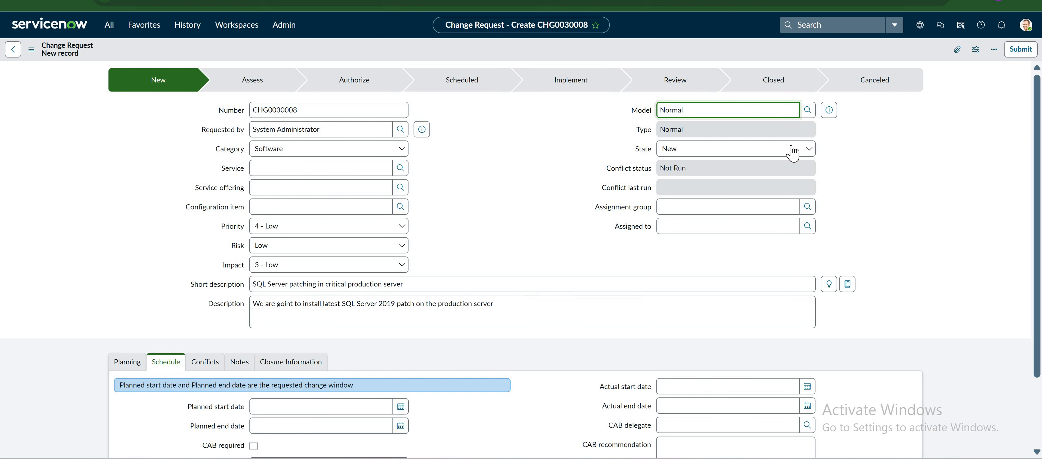
click(810, 149)
click(768, 211)
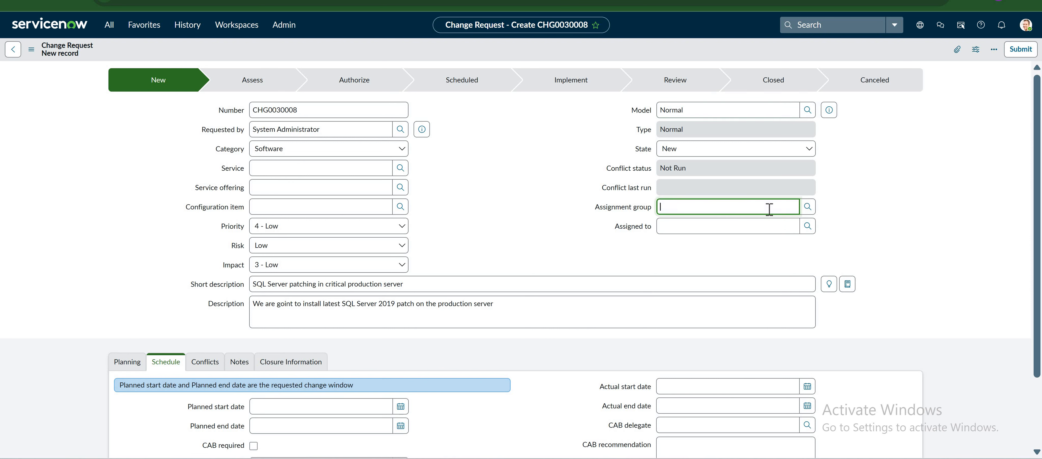
text(SQ)
key(Down)
click(805, 232)
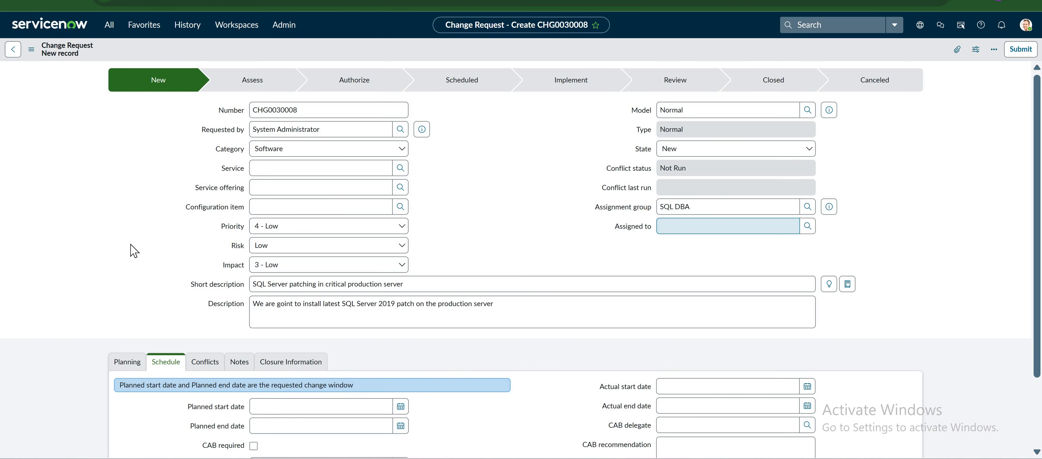
scroll(132, 275, down, 3)
click(131, 275)
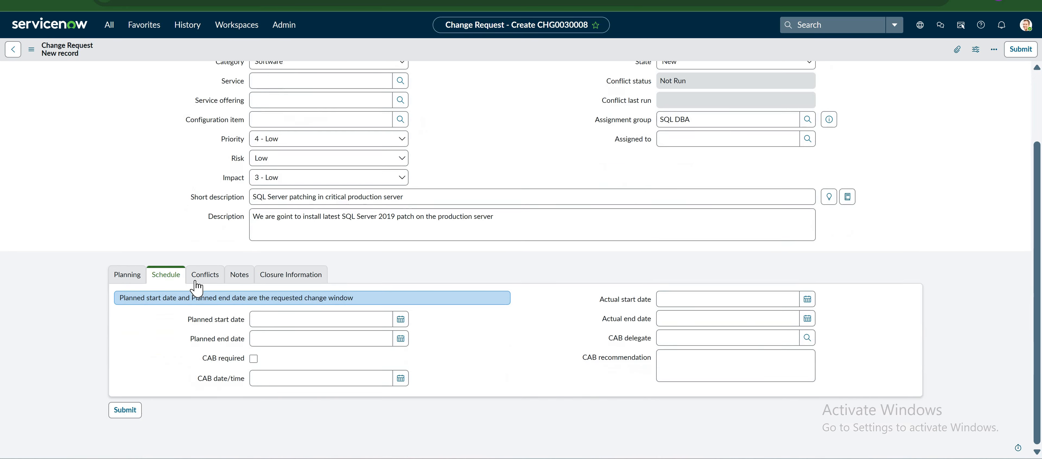
Look over the Planning fields, from Justification down to Test plan.
click(324, 303)
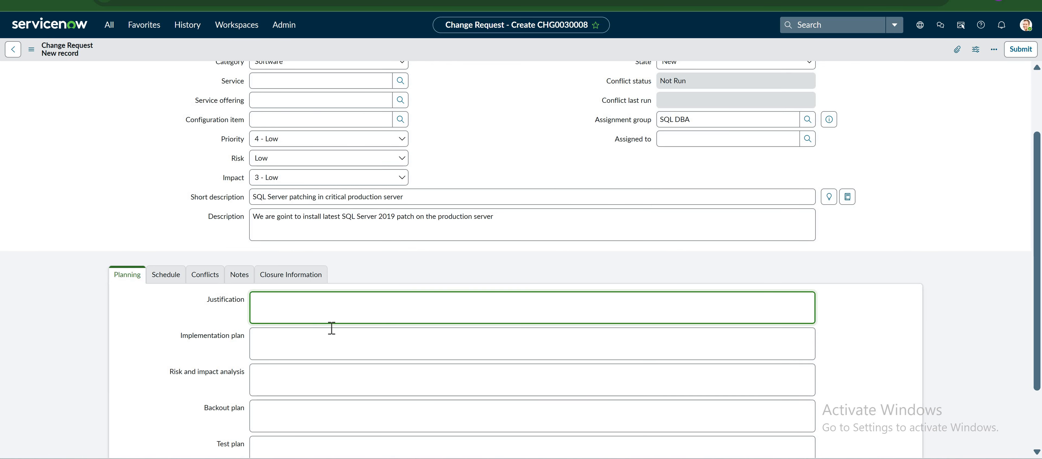
scroll(332, 314, down, 2)
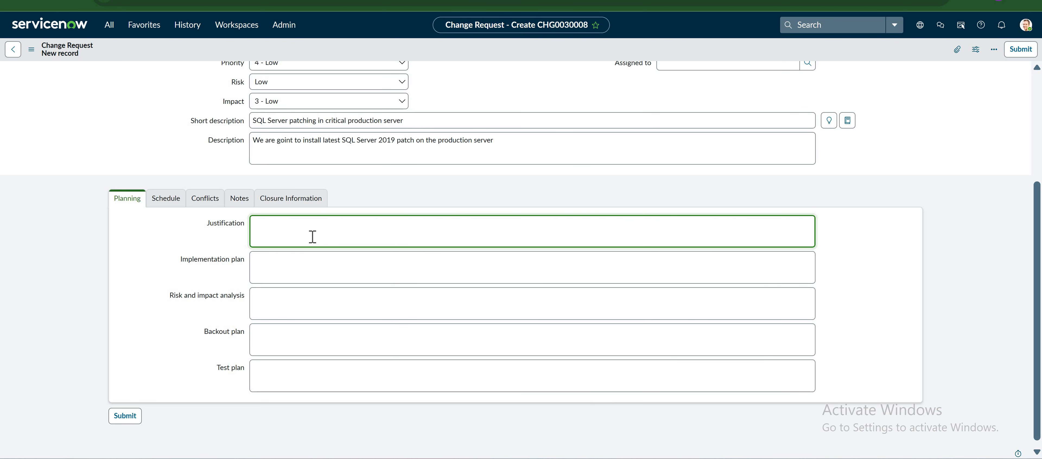
click(292, 258)
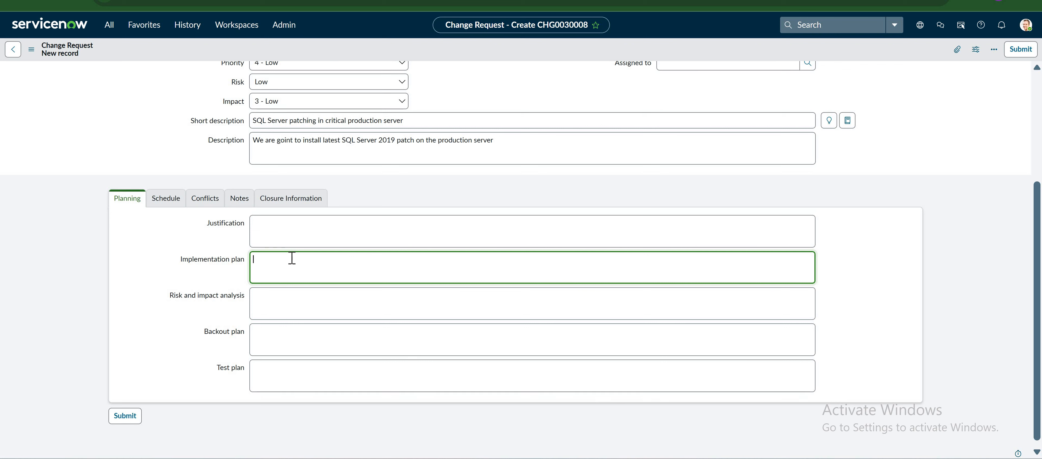
click(288, 292)
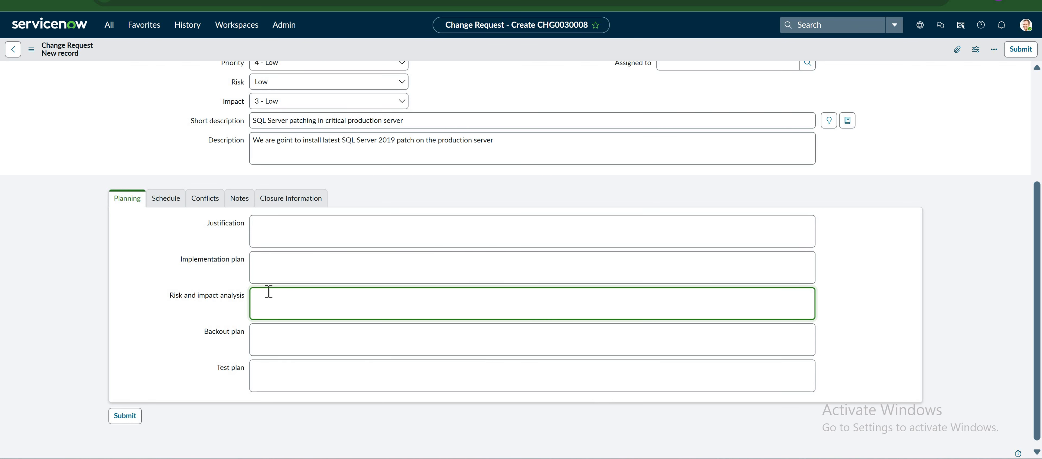
click(282, 340)
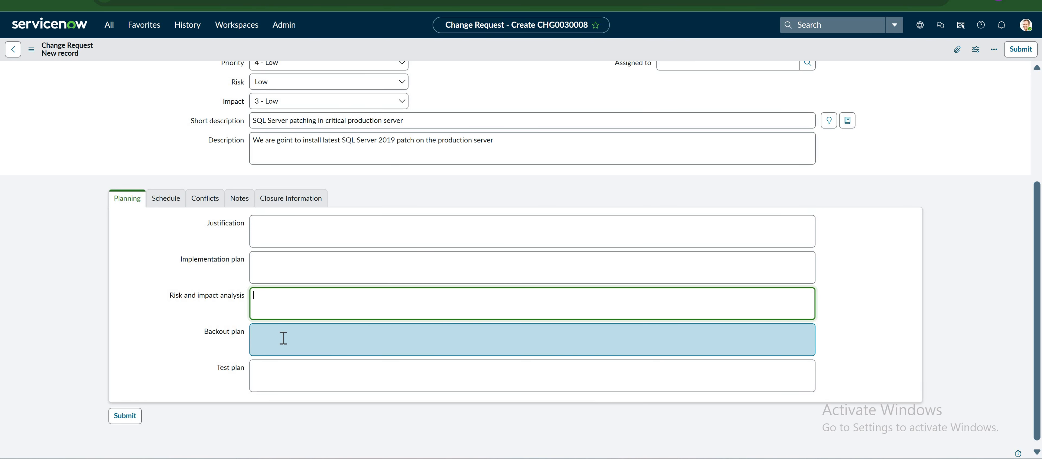
click(283, 339)
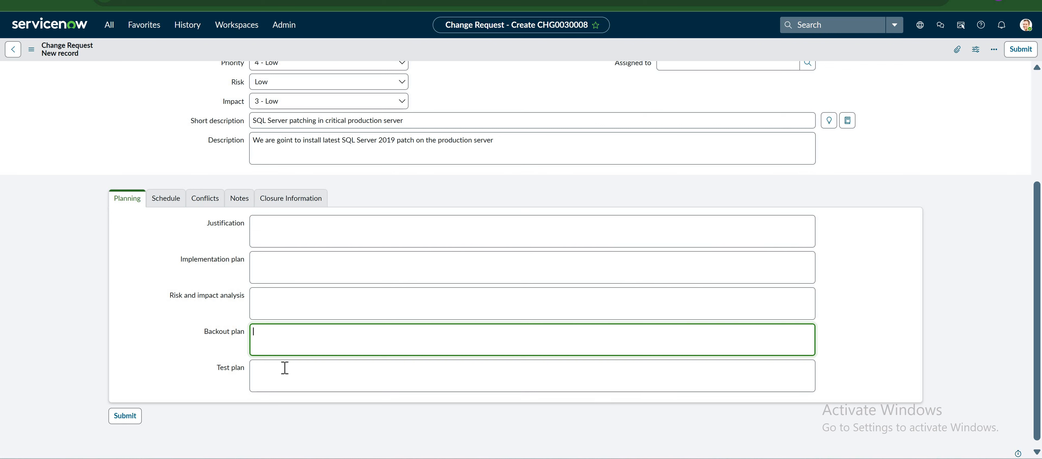
click(284, 368)
click(285, 368)
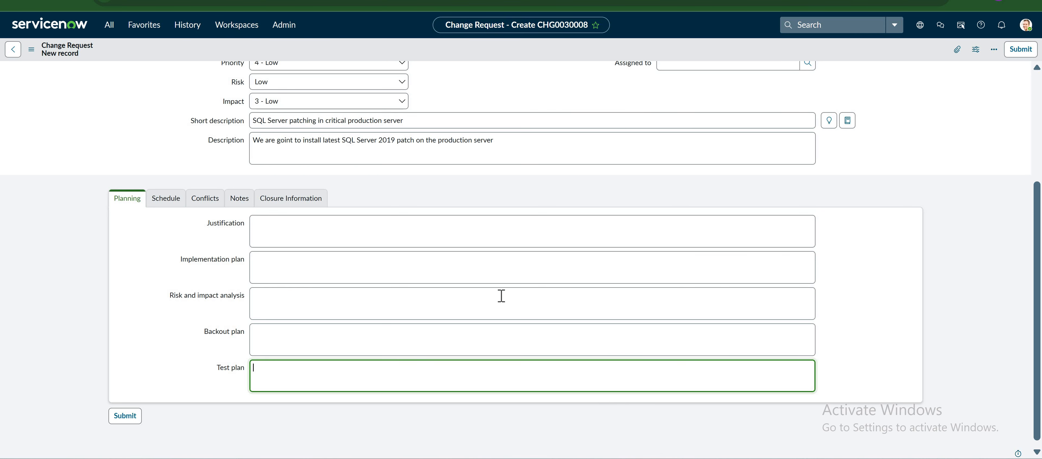
Copy the Justification paragraph from the Word document into the Justification field.
click(345, 103)
key(alt+Tab)
drag(731, 155, 292, 116)
key(alt+Tab)
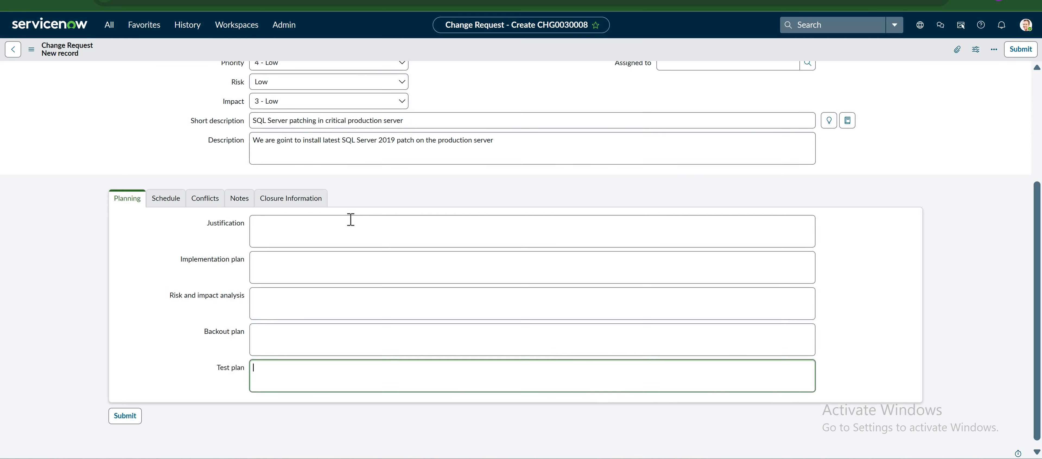
click(360, 247)
text(The SQL Server patch activity is designed to address critical updates and security enhancements recommended by our technology vendor. By keeping the systems up to date, we ensure that our systems are resilient against potential vulnerabilities and continue to provide the best possible performance for our business operations.)
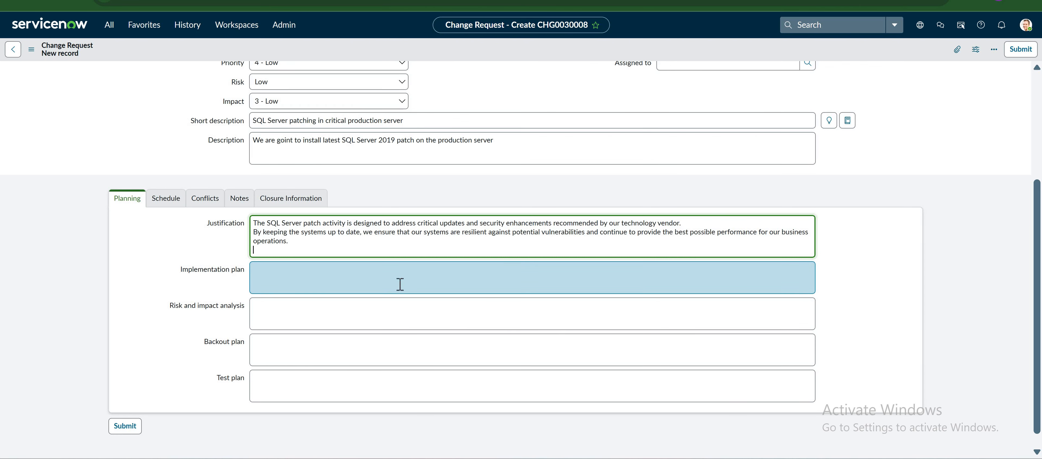
Paste the four Implementation Plan lines from Word into the Implementation plan.
key(Tab)
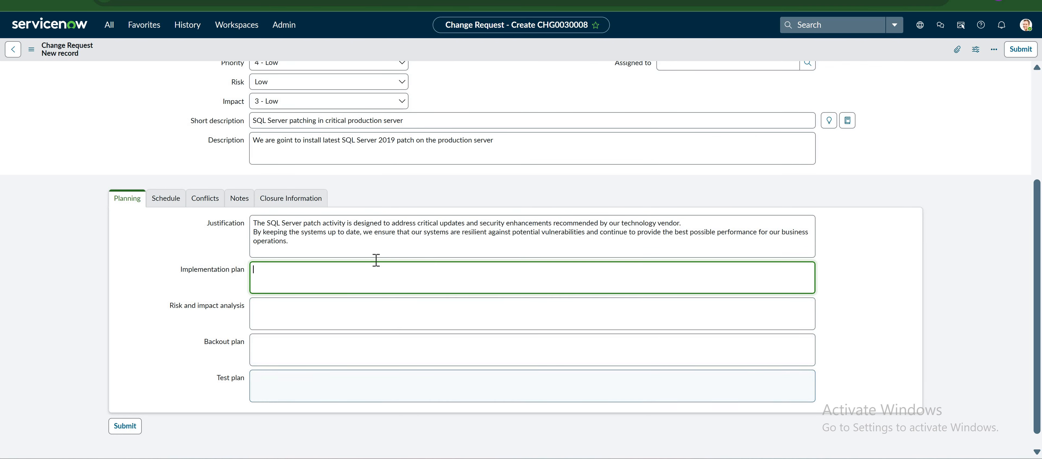
key(alt+Tab)
drag(323, 234, 326, 255)
text(Copy the latest CU package to the target servers. Install the CU patch. Reboot the server if required. Check the SQL Server version and status.)
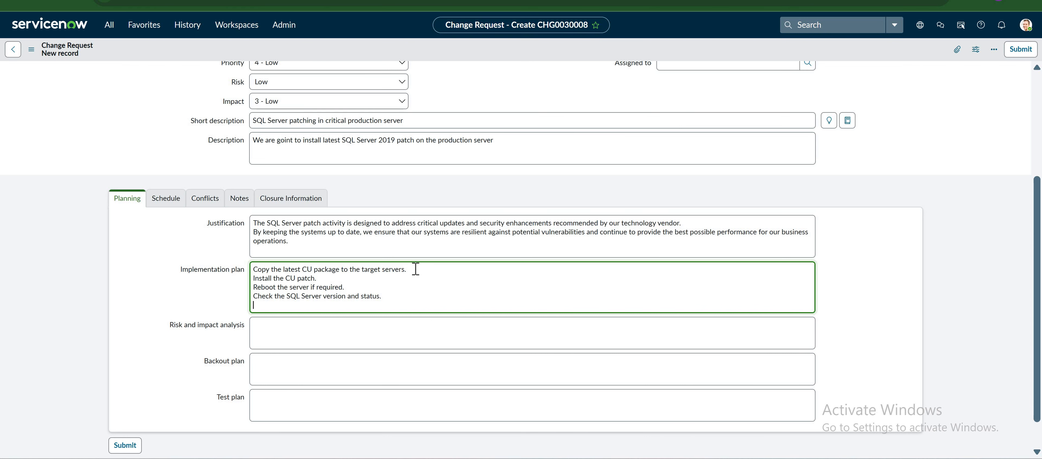
Insert 'Health checks', 'disable the scheduled jobs' and 'stop sql services' after the first step.
drag(410, 270, 252, 268)
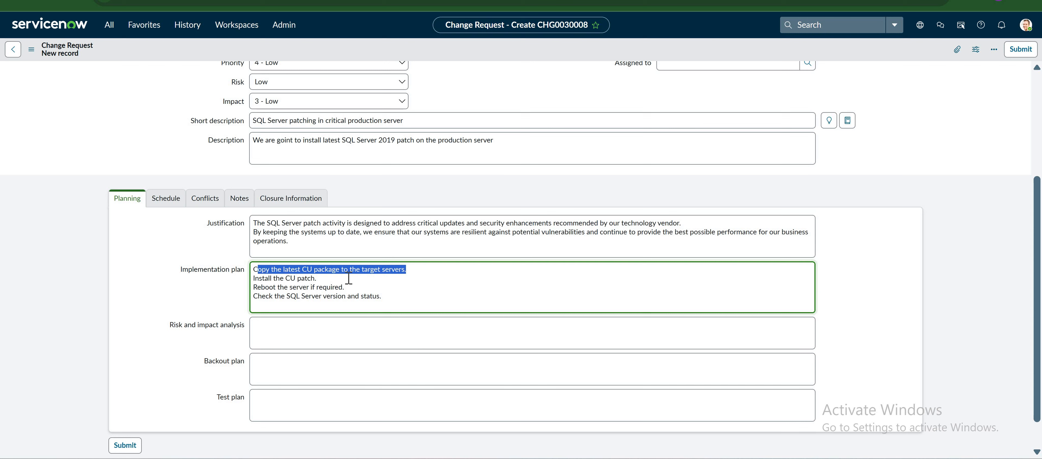
click(335, 278)
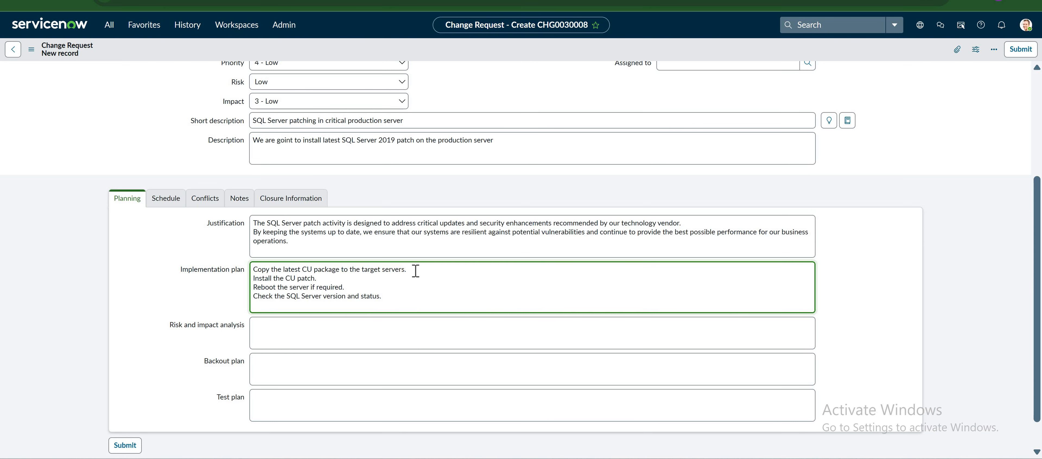
key(Return)
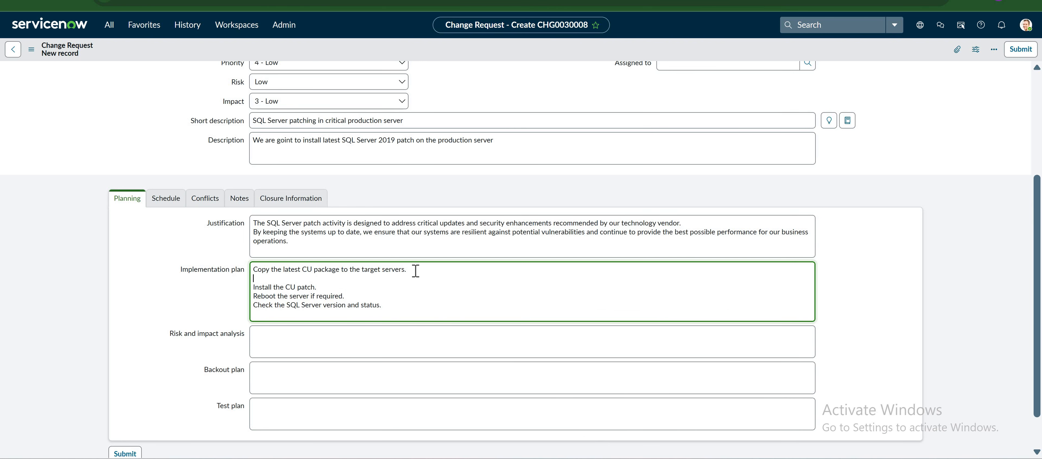
text(S)
key(BackSpace)
text(HEAL)
key(BackSpace)
key(BackSpace)
key(BackSpace)
text(Health checks)
key(Return)
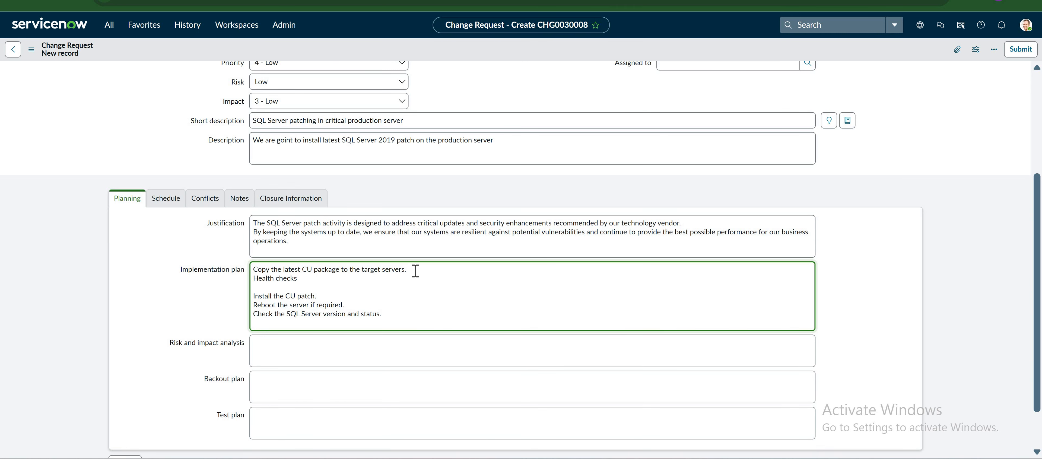
text(disable the scheduled jo)
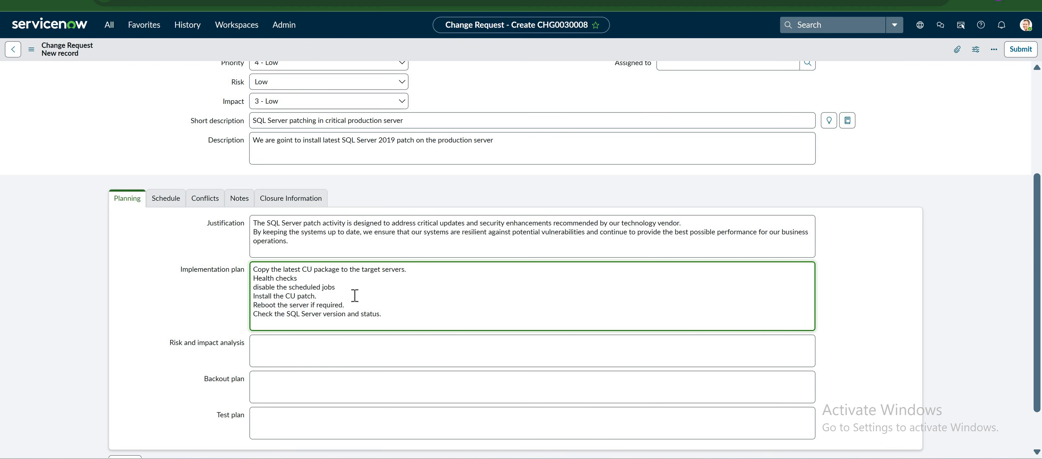
text(bs)
key(Return)
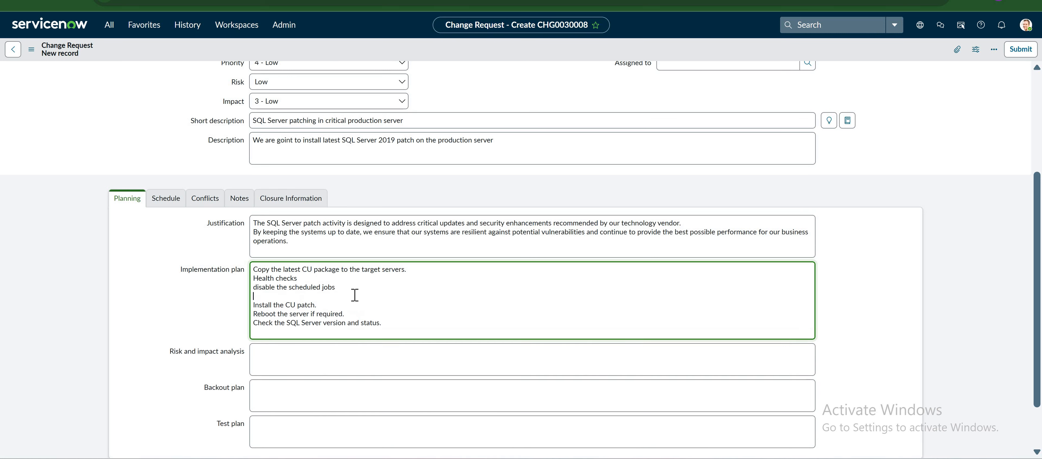
text(stop sql services)
Drop 'if required' from the reboot step and add 'start the sql services' after it.
scroll(320, 243, down, 1)
scroll(325, 244, down, 1)
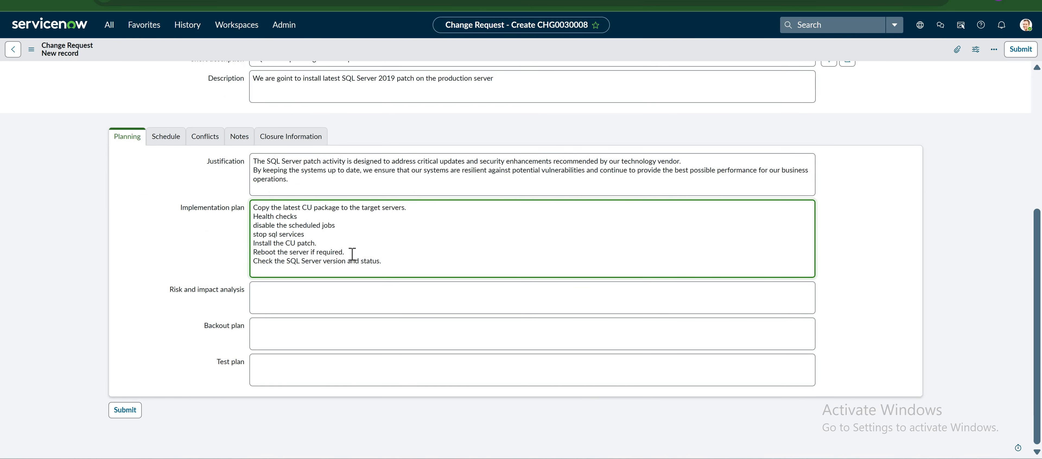
double_click(342, 253)
key(BackSpace)
key(Return)
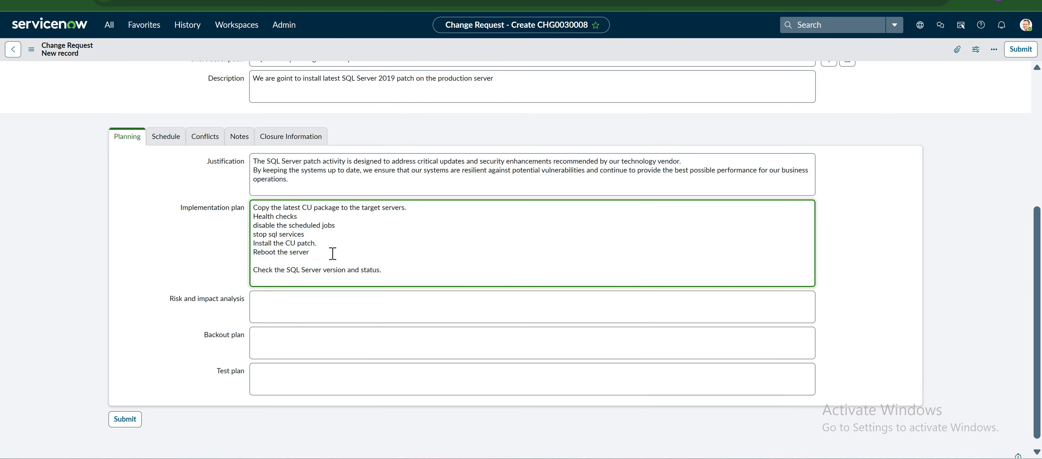
text(start the sql services)
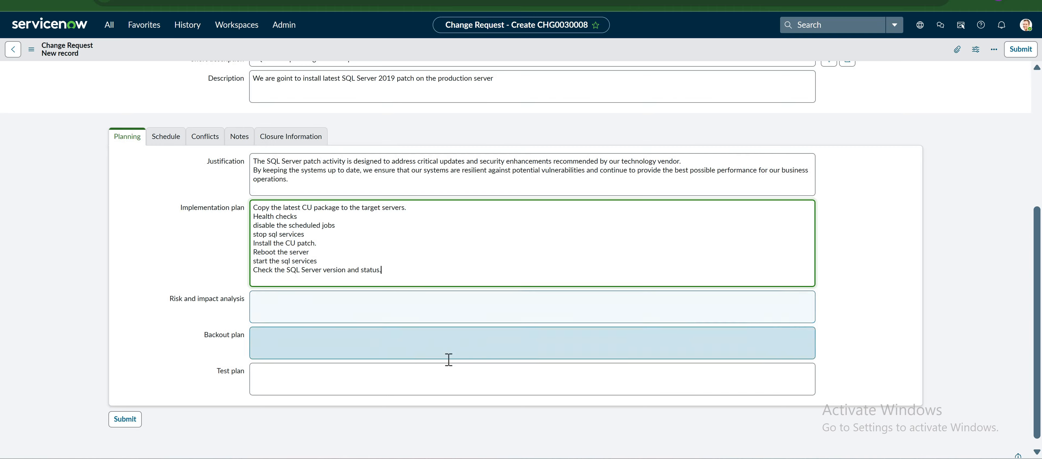
key(alt+Tab)
Paste the low risk, low impact line into Risk and impact analysis and add the non-business-hours note.
drag(301, 365, 400, 363)
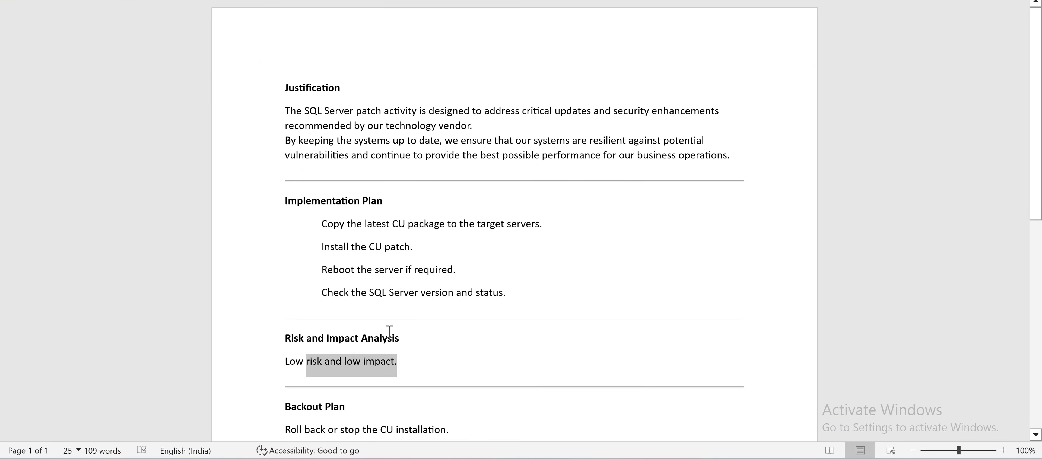
key(ctrl+c)
key(alt+Tab)
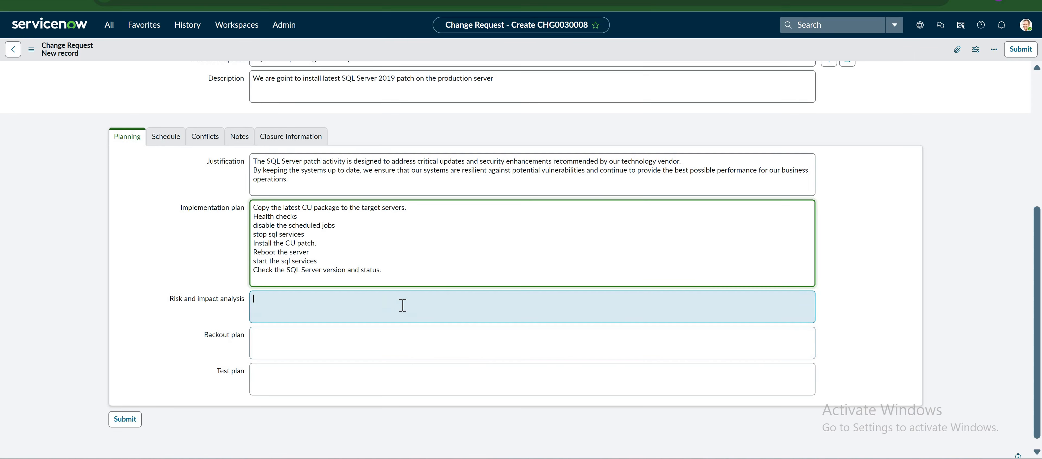
click(402, 306)
key(ctrl+v)
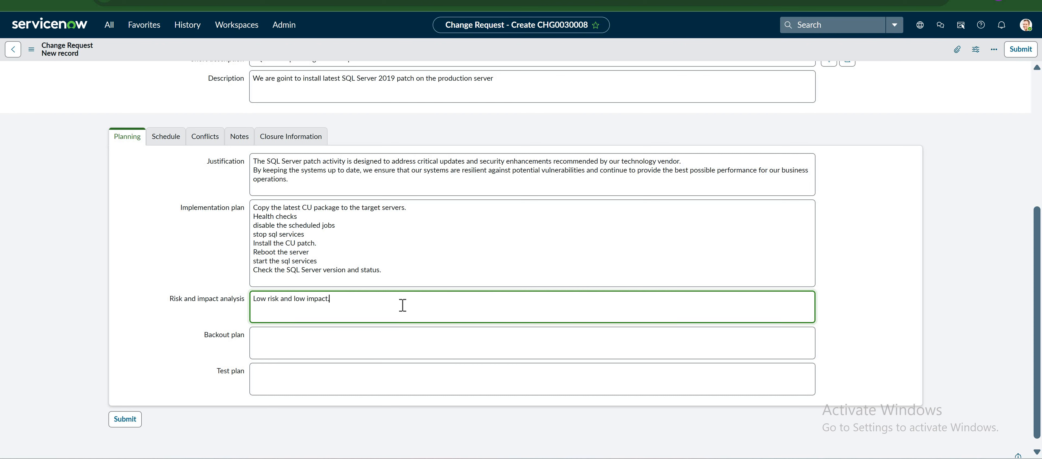
text(there no is impact on the business )
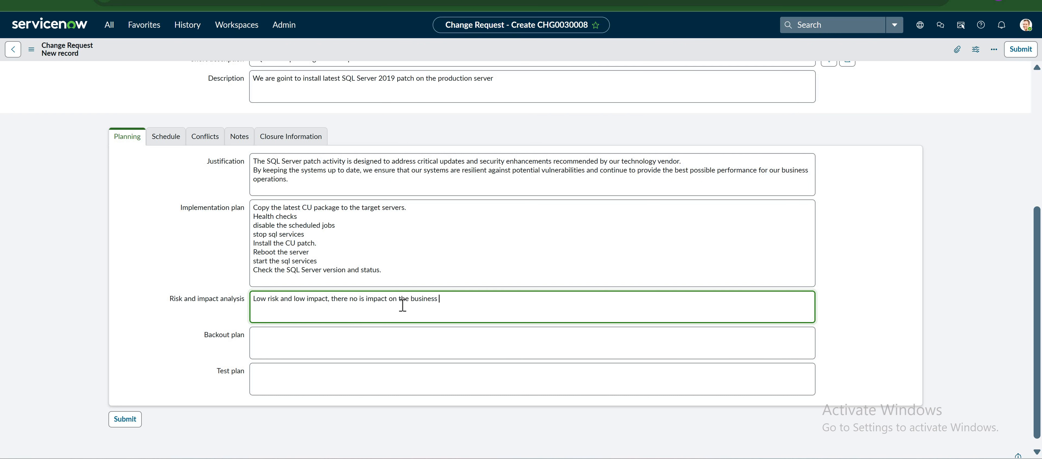
text(since we are doing it on non business hours)
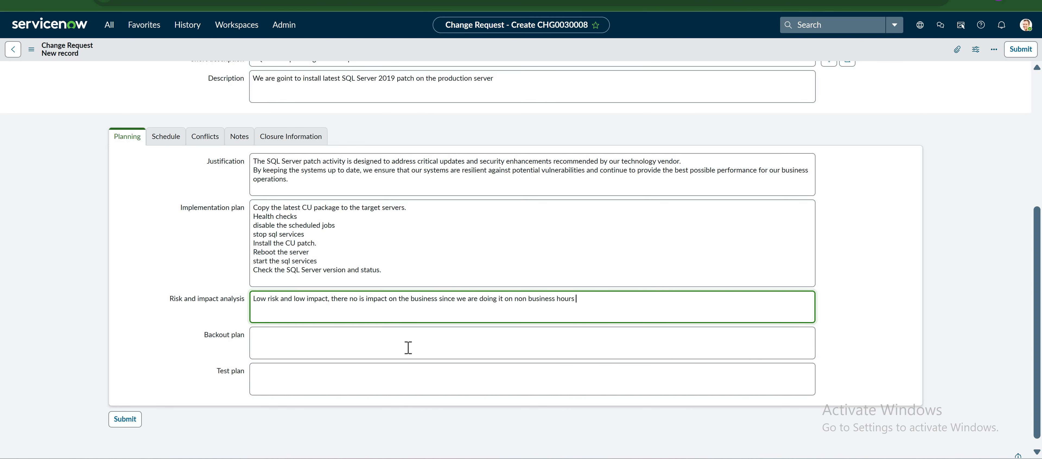
click(424, 349)
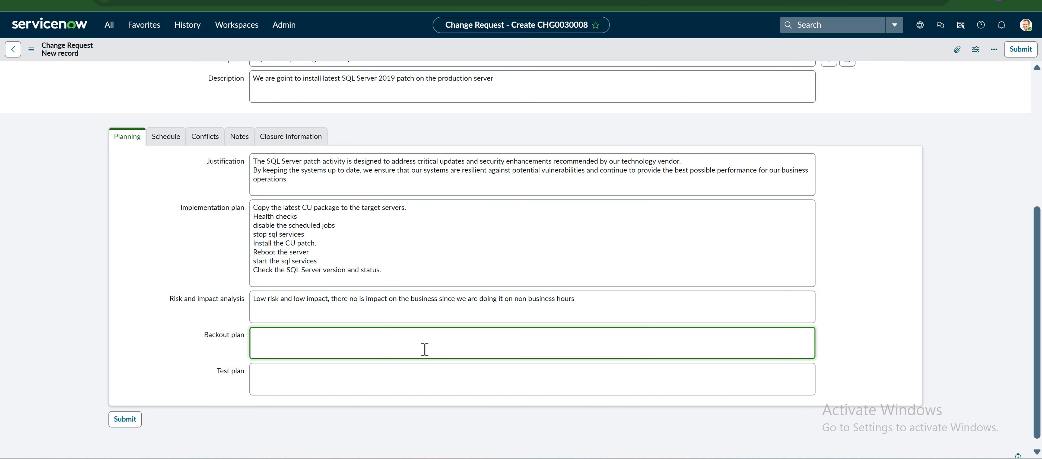
Paste the CU rollback sentence into Backout plan and append ', we take server snapshot and also all database backups'.
key(alt+Tab)
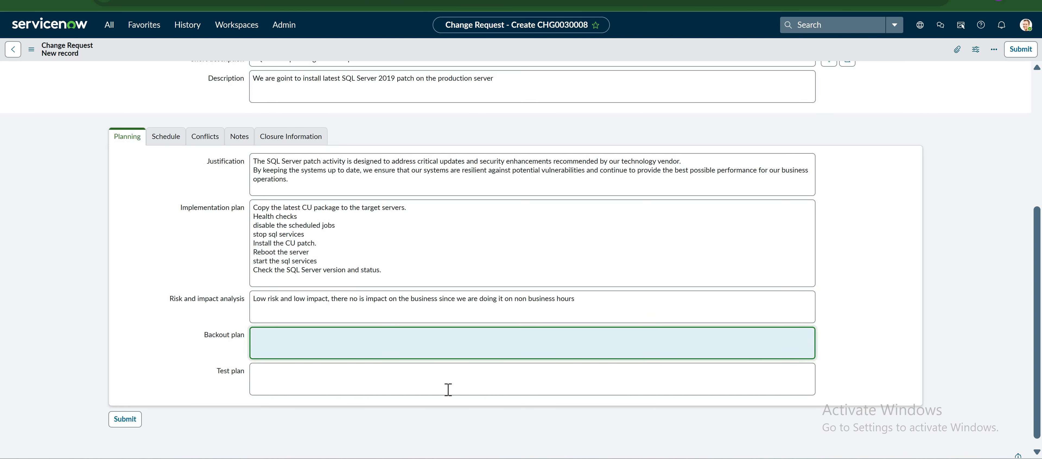
scroll(267, 360, down, 3)
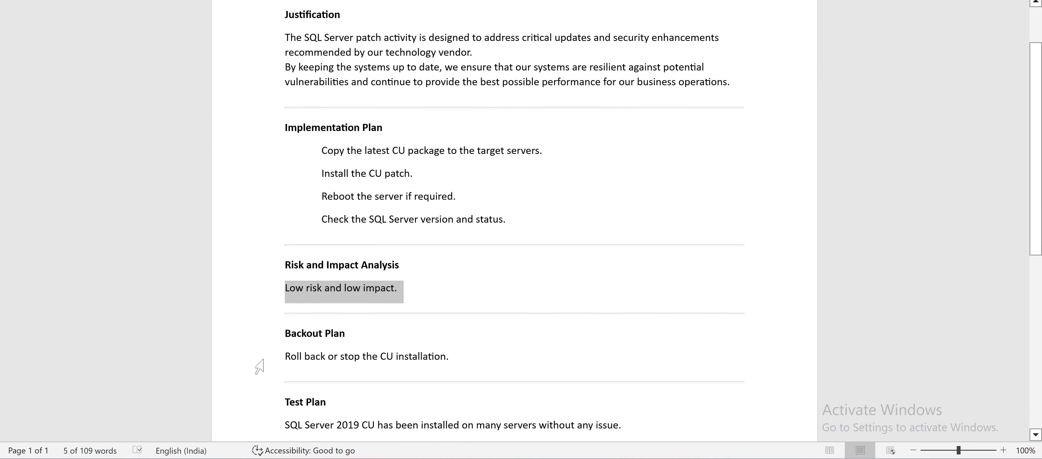
drag(452, 359, 263, 362)
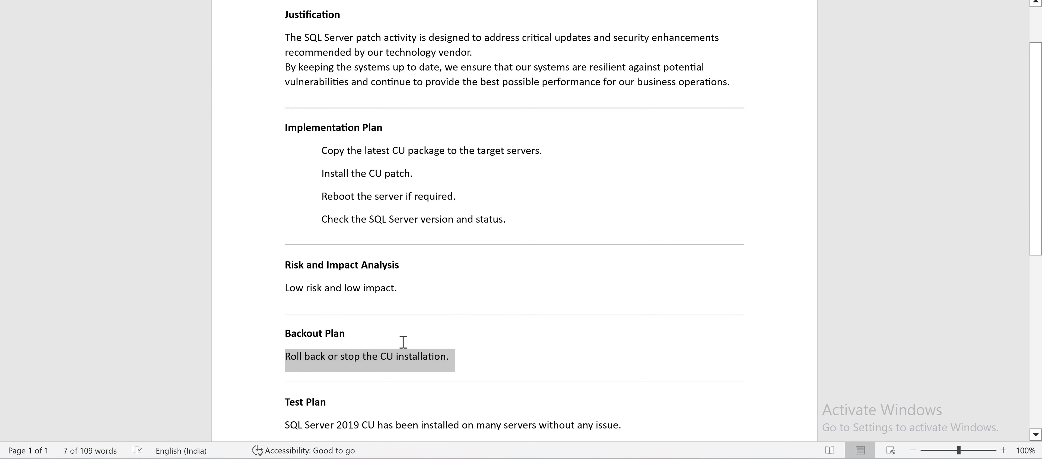
key(alt+Tab)
key(ctrl+v)
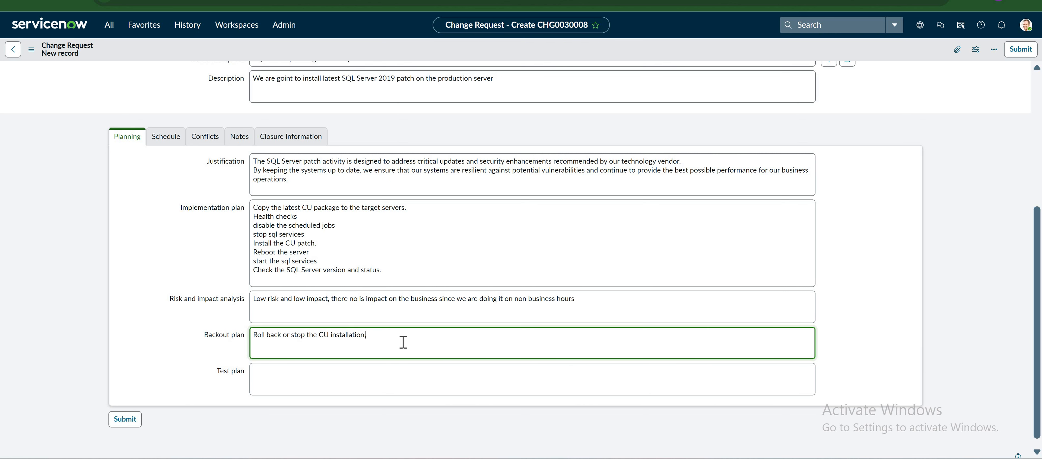
text(, we take server snapshot and also all )
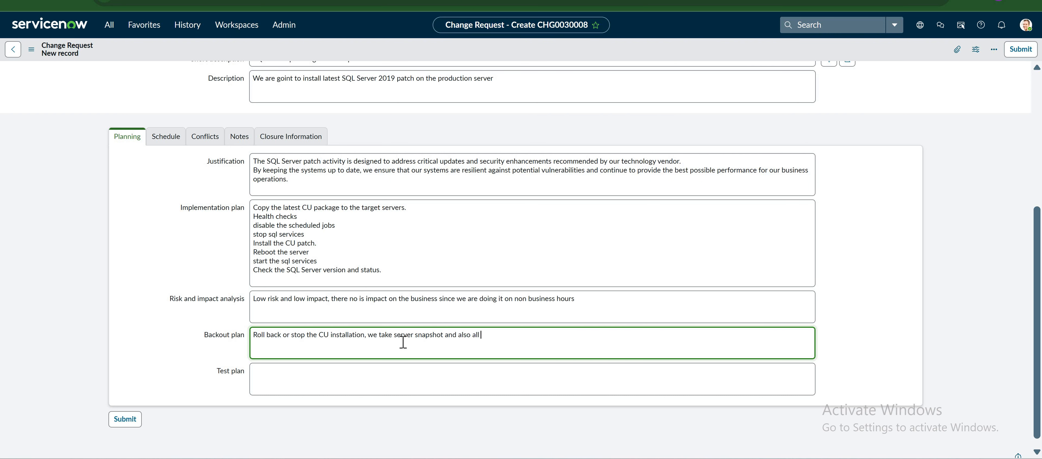
text(database backups)
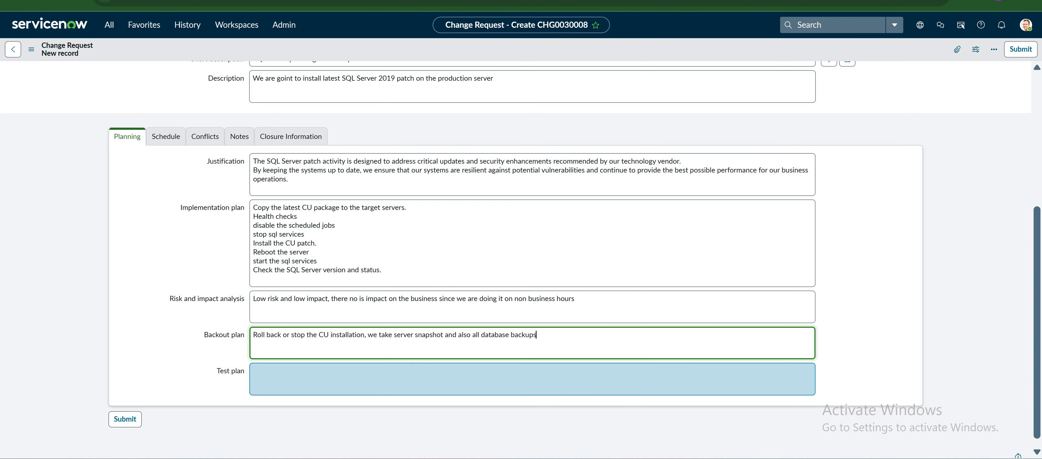
click(606, 379)
Type the Test plan: DBA team validates the new build number, application team checks connectivity.
click(597, 408)
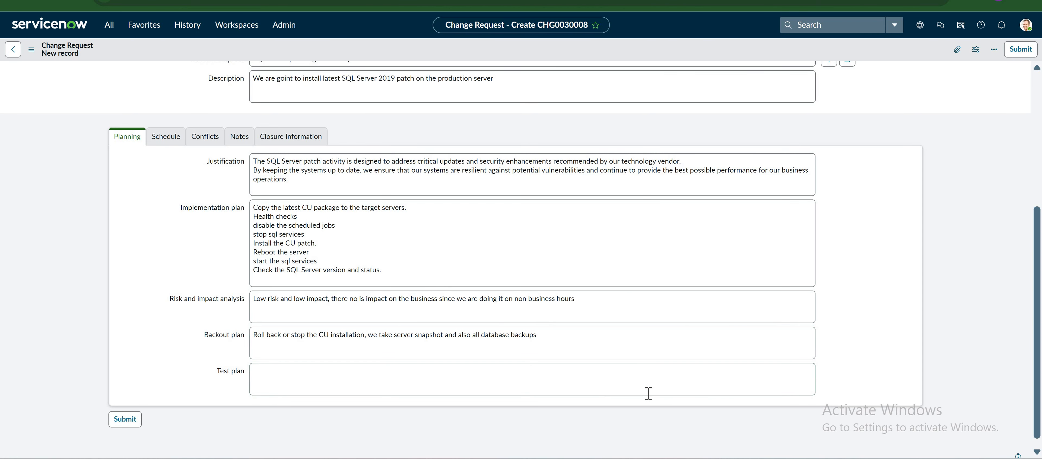
key(alt+Tab)
scroll(655, 396, down, 1)
drag(621, 407, 591, 393)
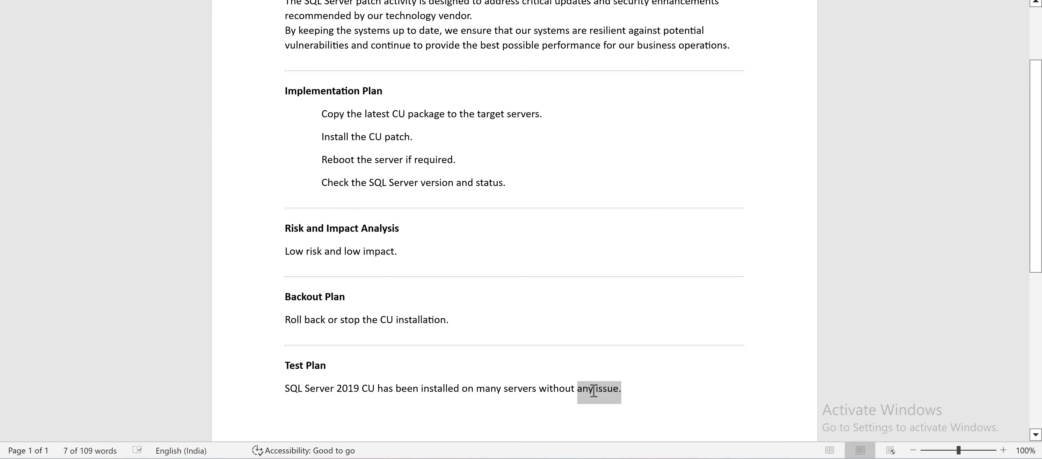
click(623, 391)
key(alt+Tab)
click(599, 389)
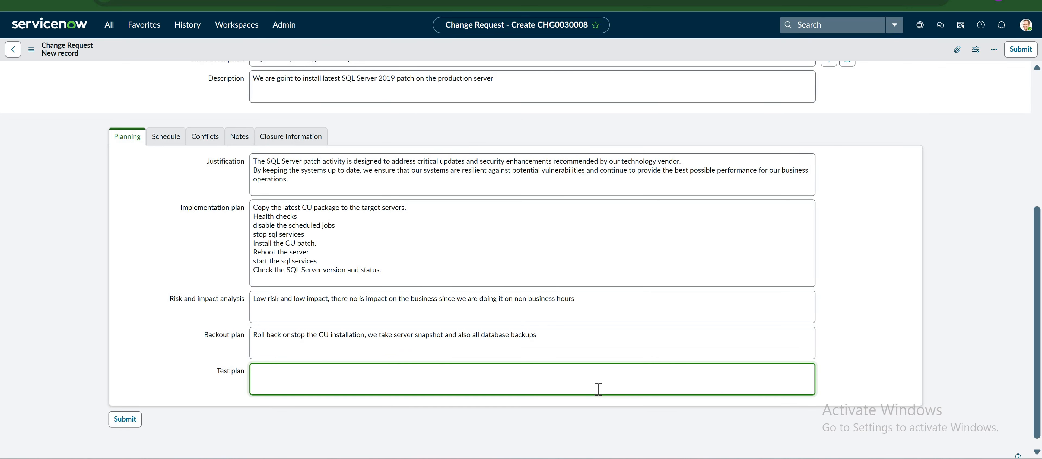
text(DBA team can bva)
key(BackSpace)
text(validate the nedw vb)
key(BackSpace)
key(BackSpace)
key(BackSpace)
key(BackSpace)
key(BackSpace)
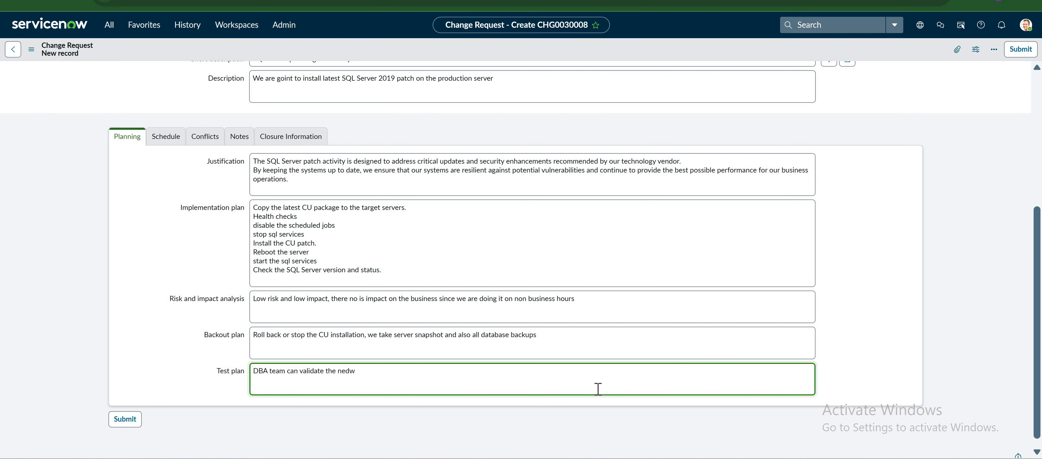
text(w vb)
key(BackSpace)
key(BackSpace)
text(build n)
text(umber and a)
text(pplication team wil)
text(l check the)
text( conf)
text(nec)
text(tivity.)
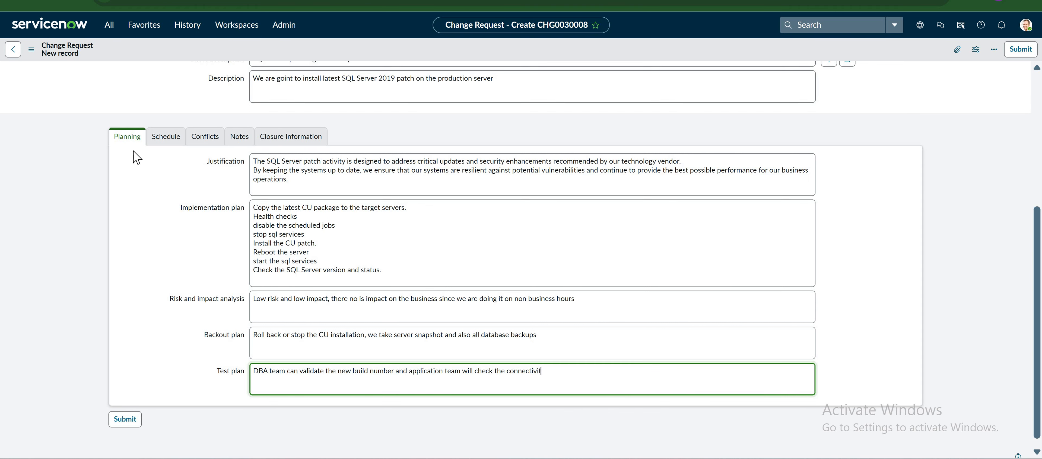
click(168, 145)
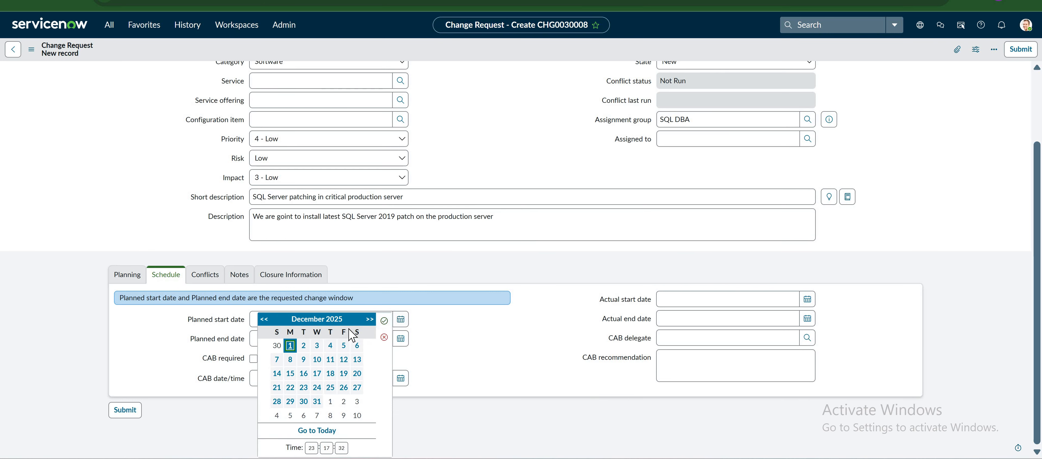
click(358, 346)
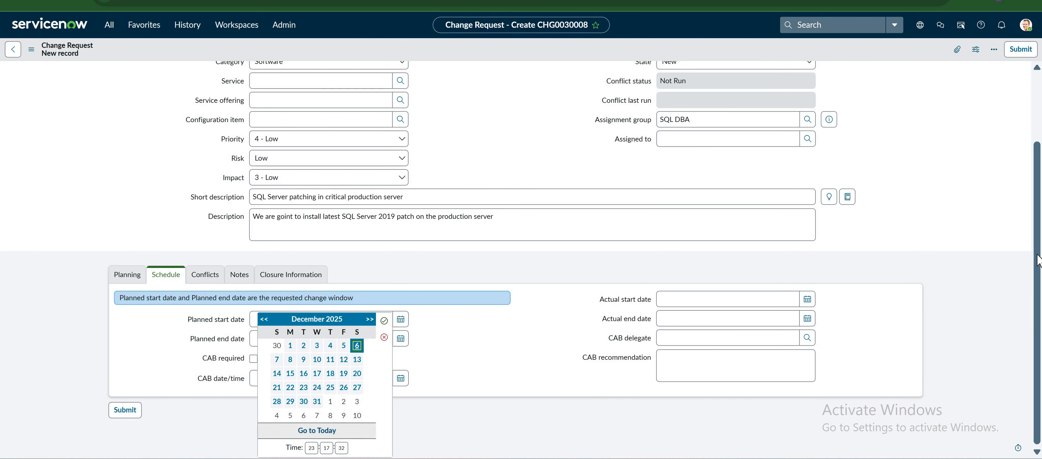
click(401, 341)
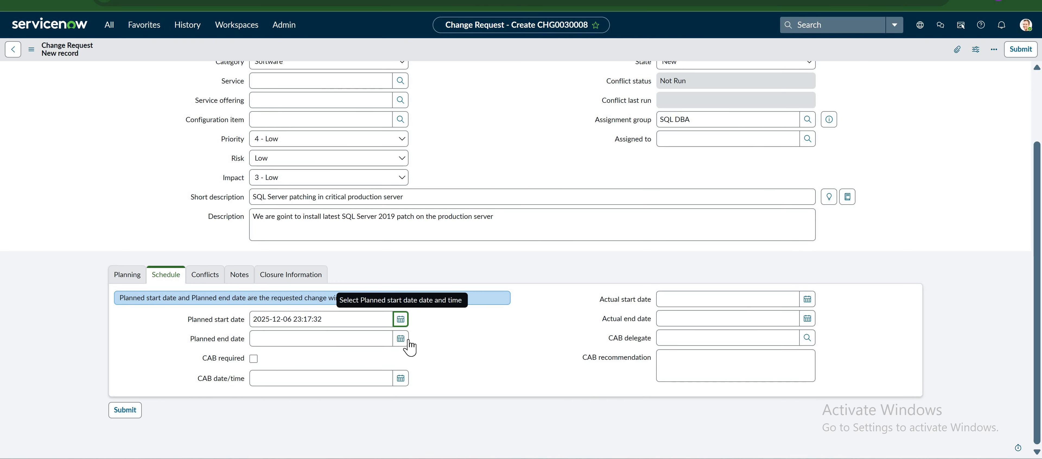
click(404, 339)
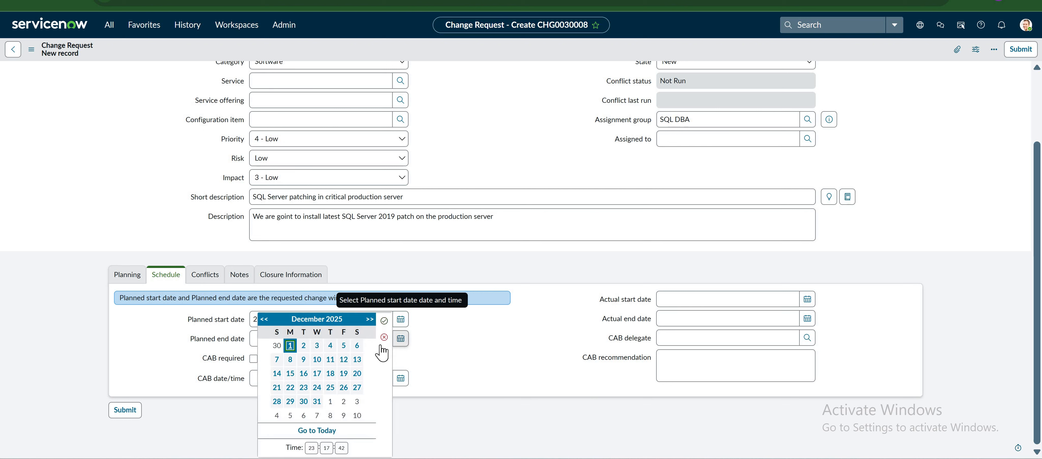
click(357, 346)
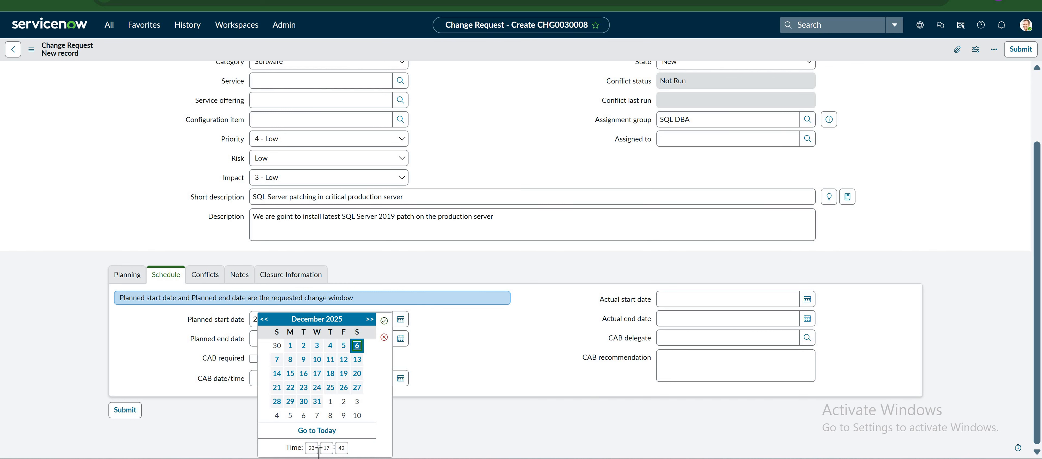
double_click(316, 449)
text(01)
key(Return)
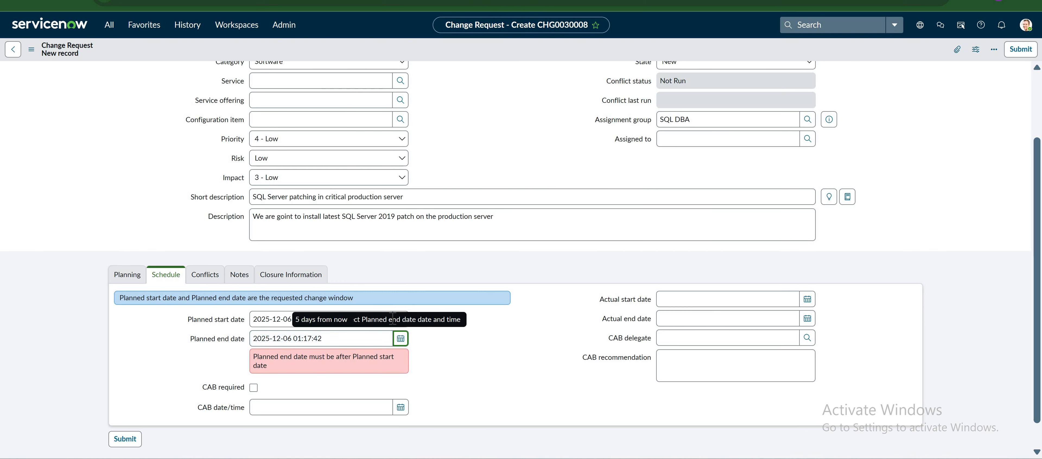
click(400, 339)
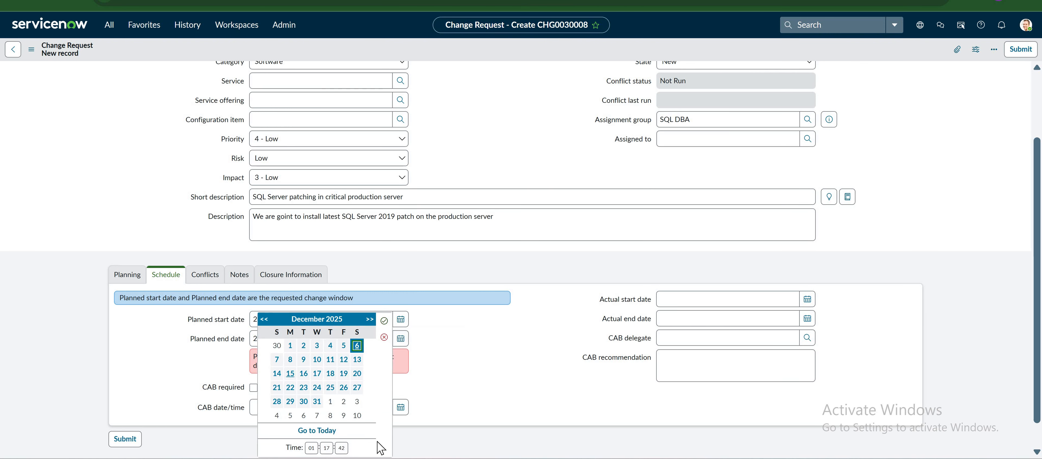
click(250, 370)
click(253, 359)
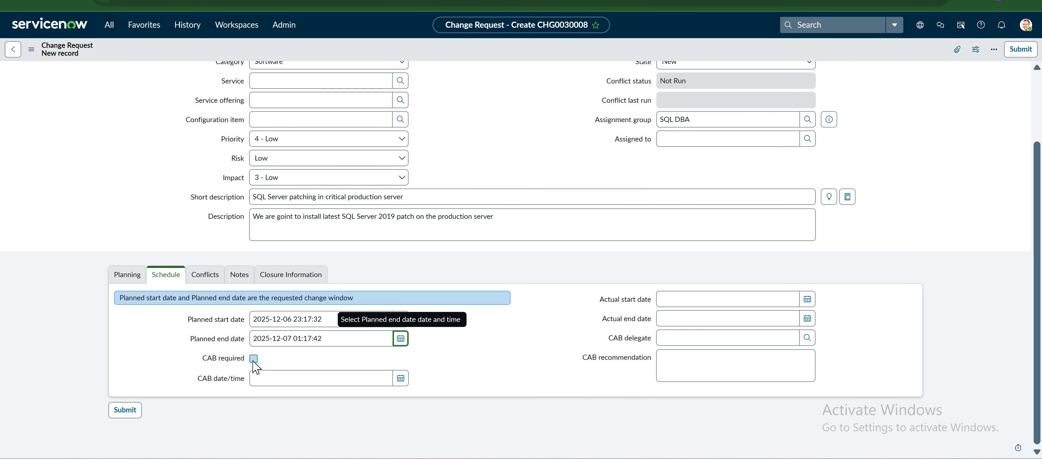
click(254, 359)
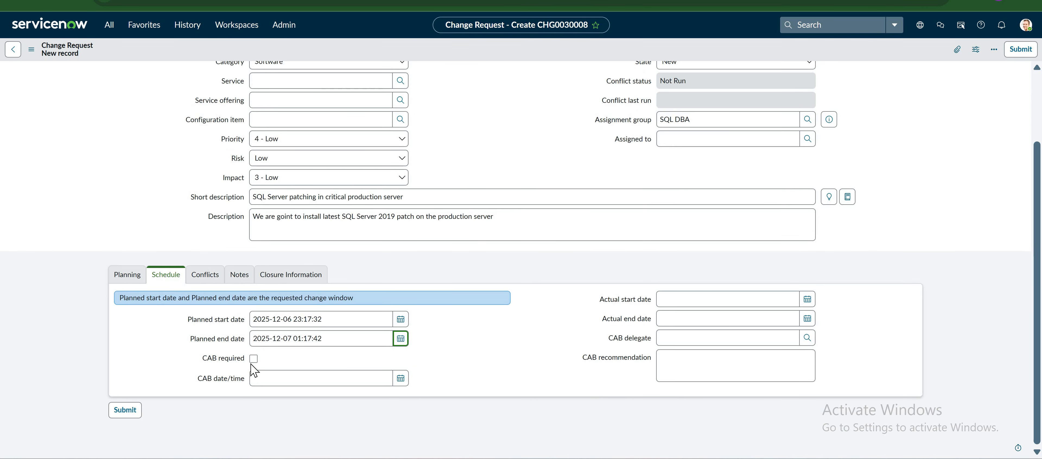
click(254, 358)
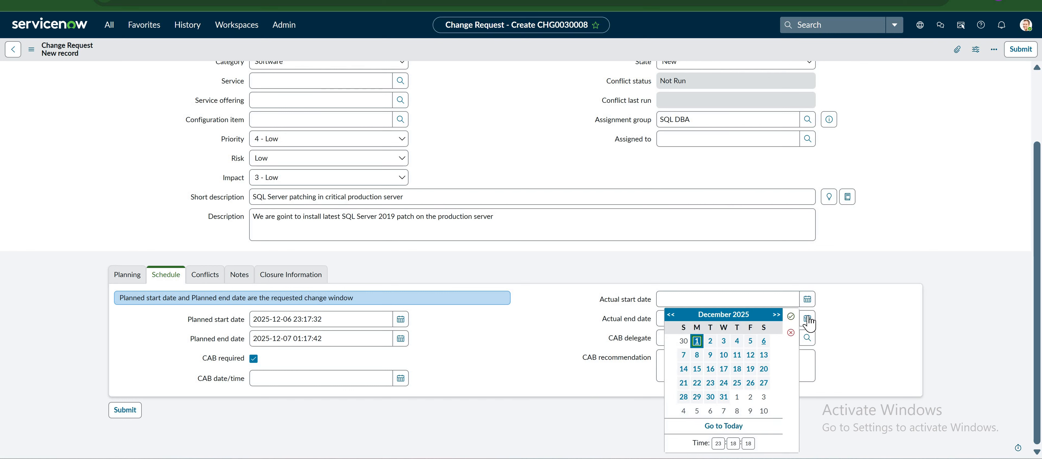
click(763, 341)
click(790, 316)
click(807, 318)
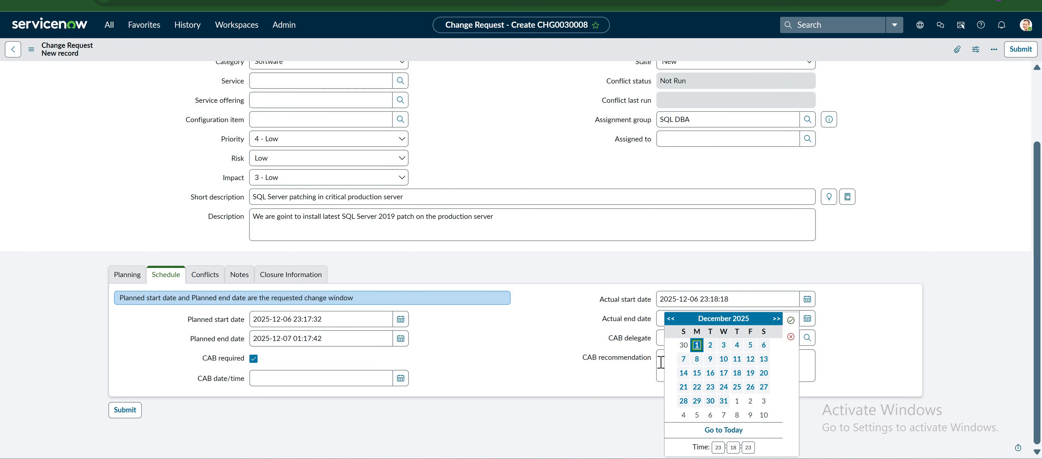
click(683, 358)
click(790, 321)
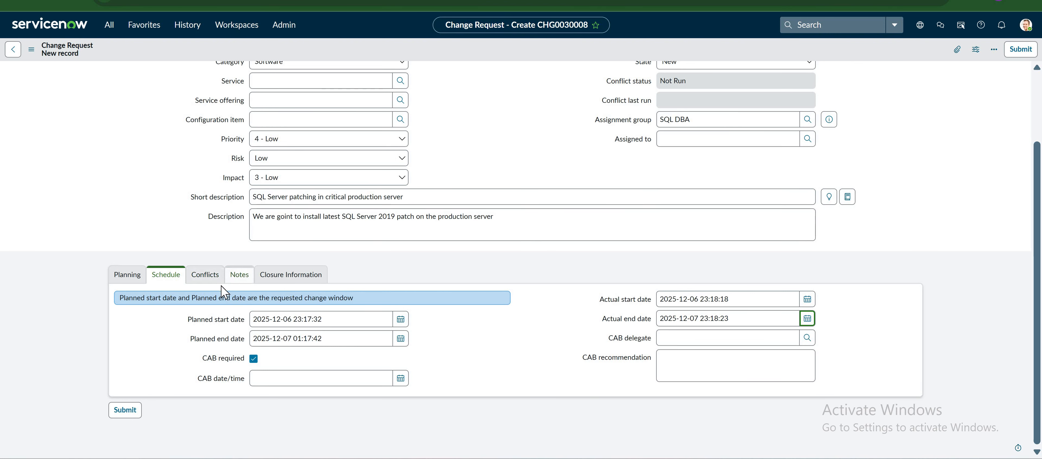
Review the Notes and Closure Information sections, leaving the close code unchanged.
click(239, 275)
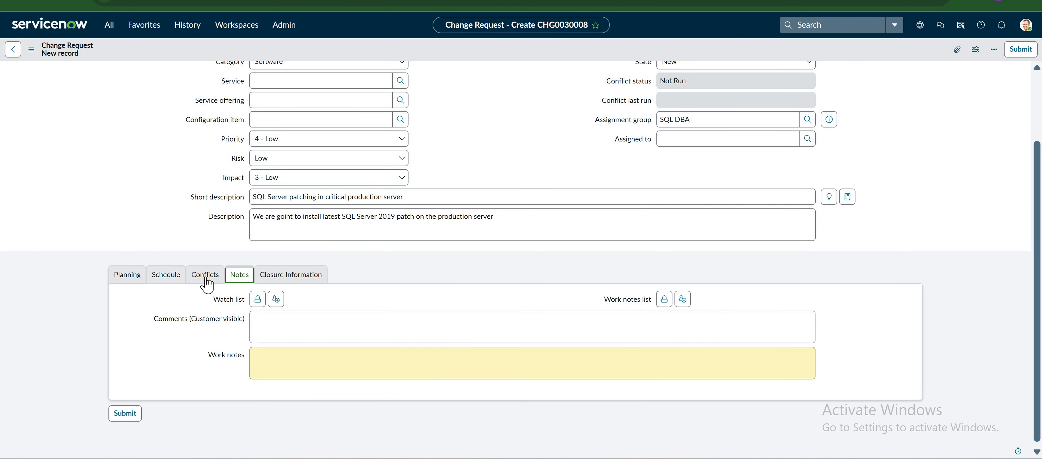
click(303, 275)
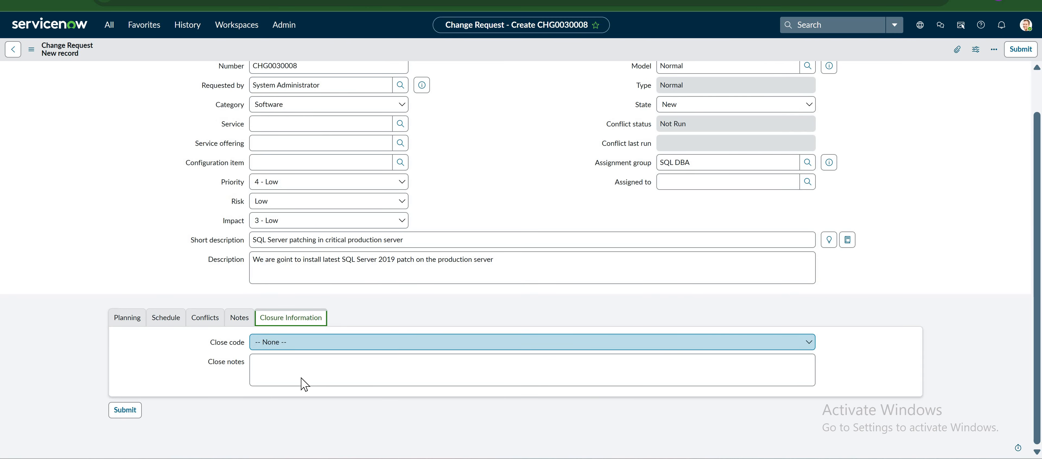
click(342, 343)
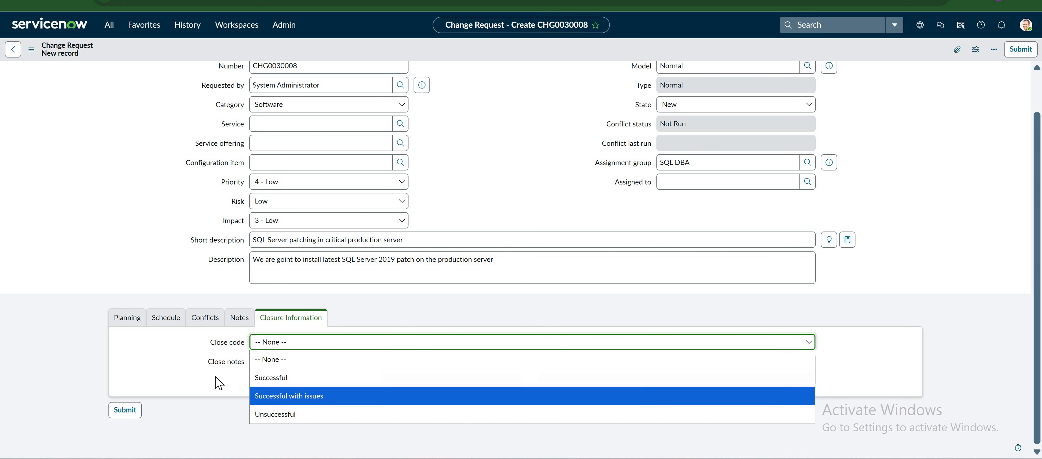
click(290, 374)
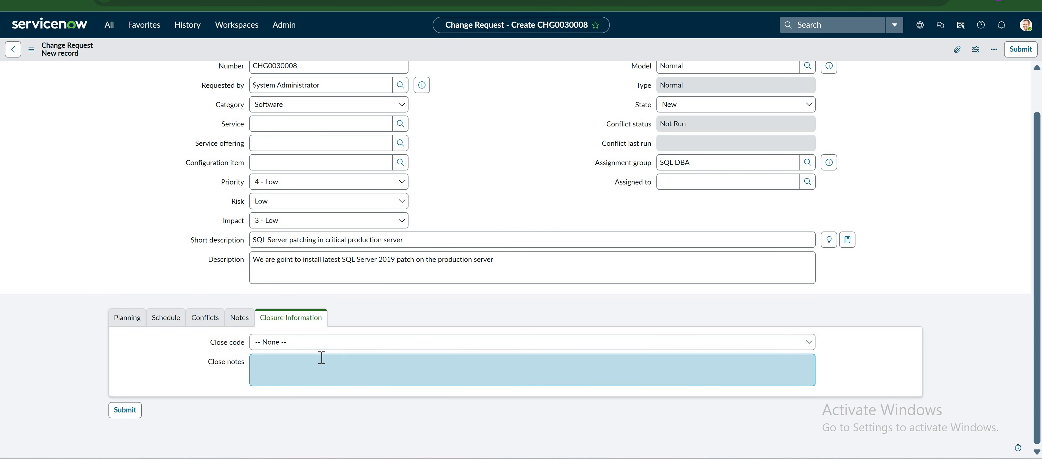
Look over the form and submit change request CHG0030008.
scroll(337, 195, up, 2)
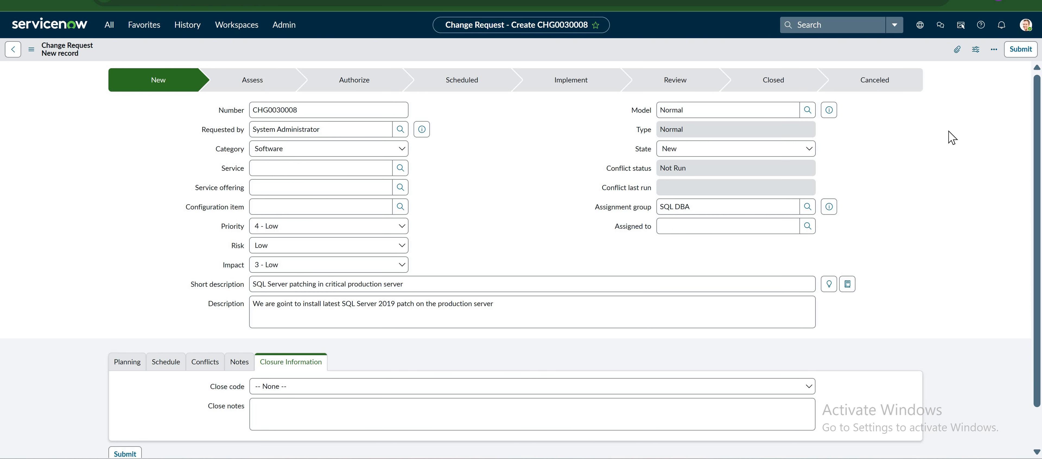
scroll(138, 366, down, 2)
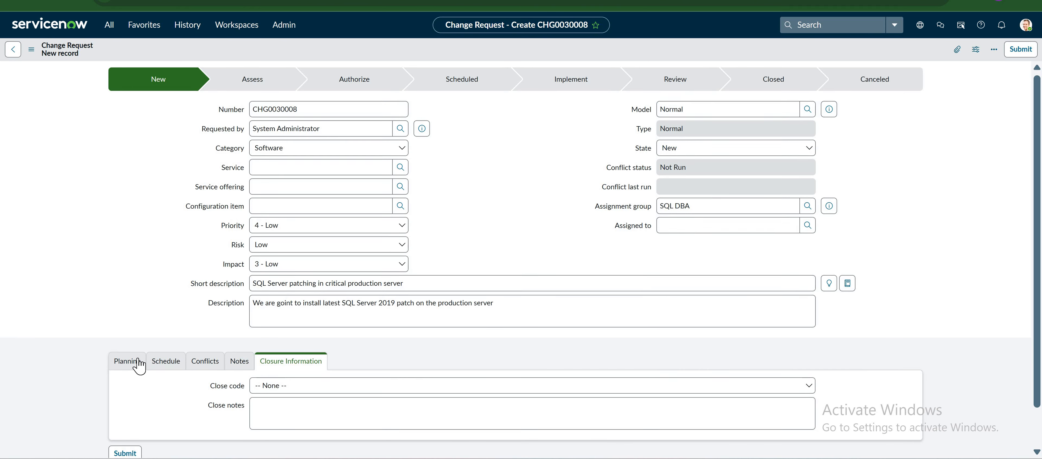
scroll(193, 348, up, 2)
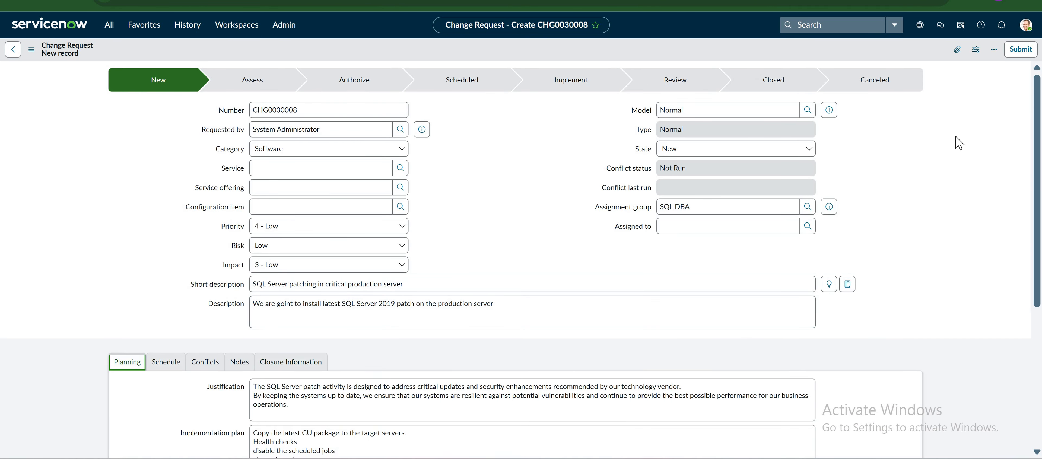
click(1021, 49)
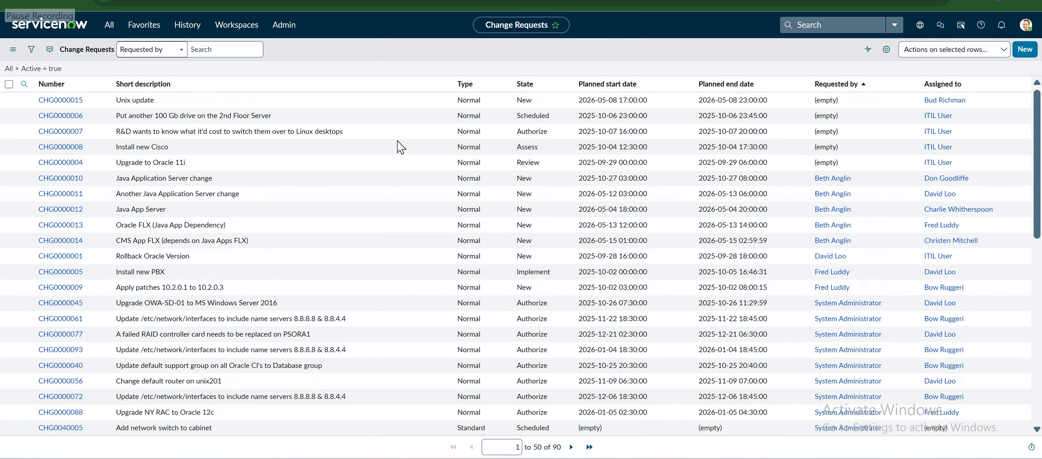
Search the instance for 'sql patch' and open the 'SQL Server patching in critical production server' result.
click(926, 49)
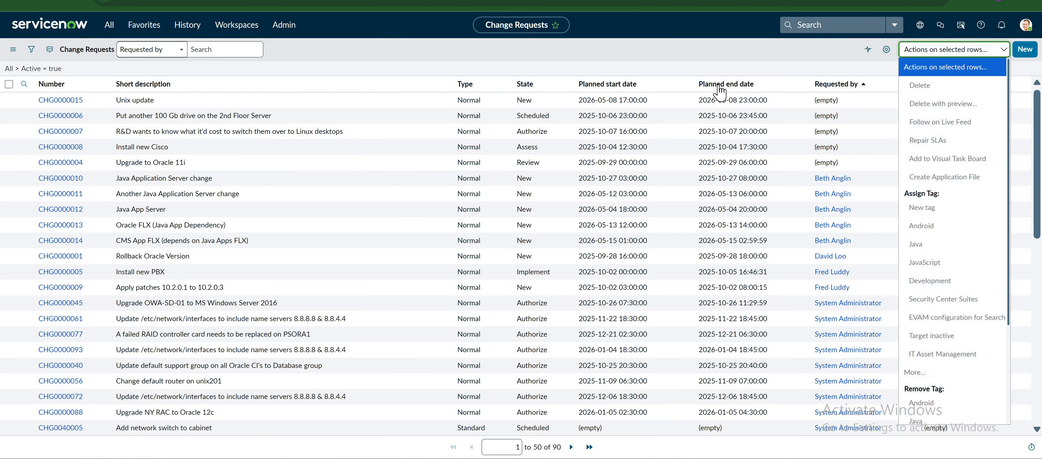
click(835, 25)
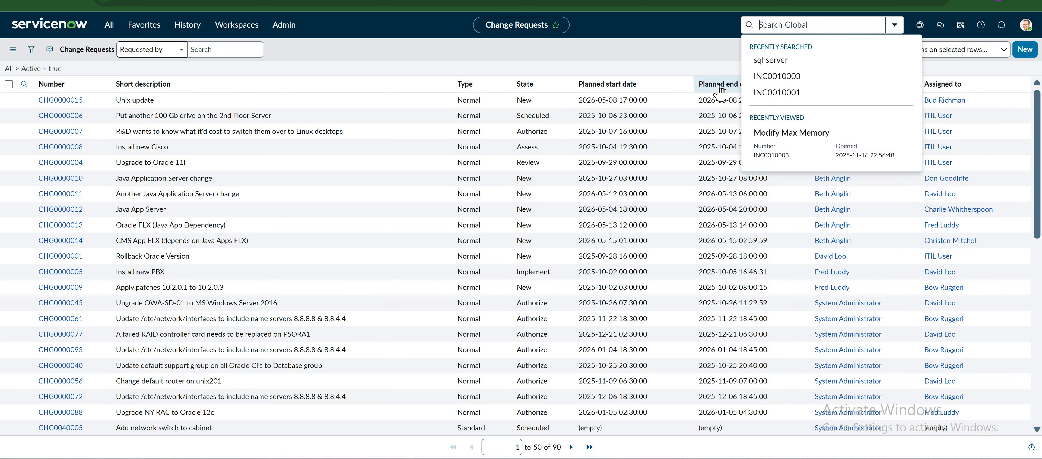
text(sql)
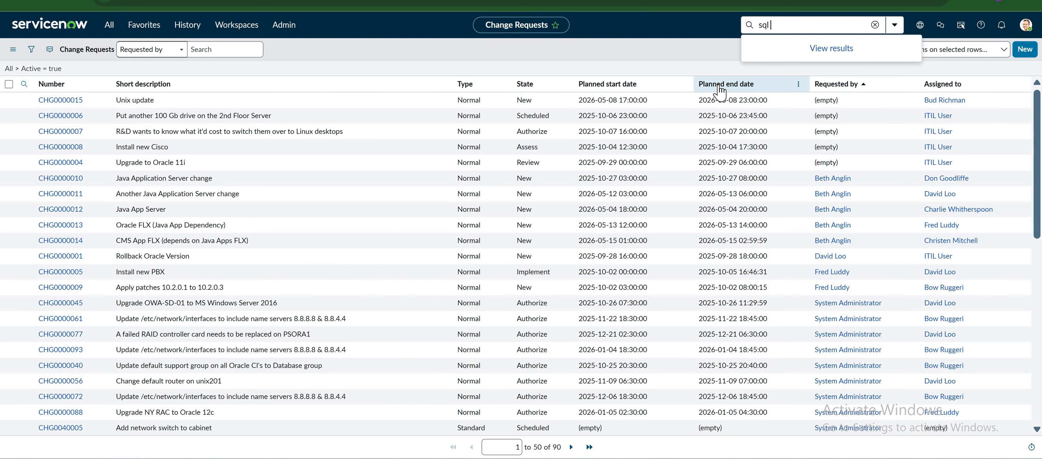
text( patch)
key(Return)
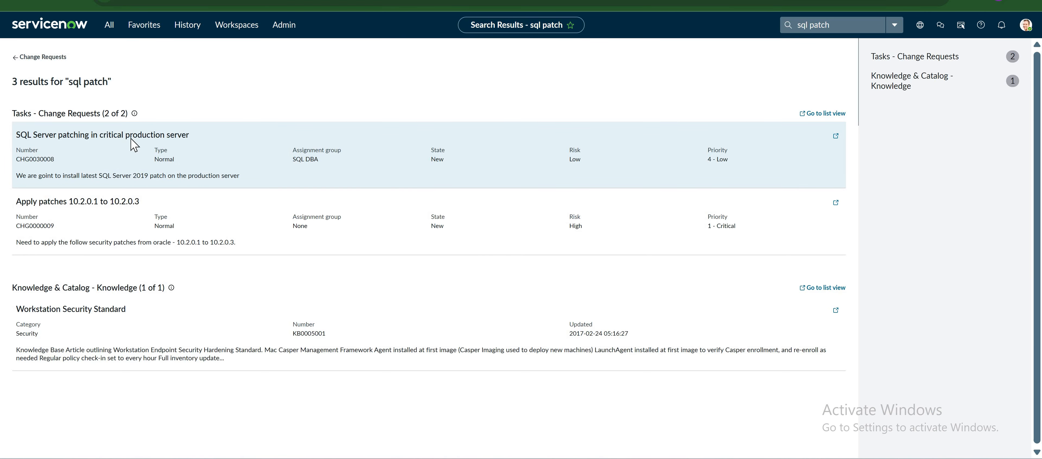
click(151, 140)
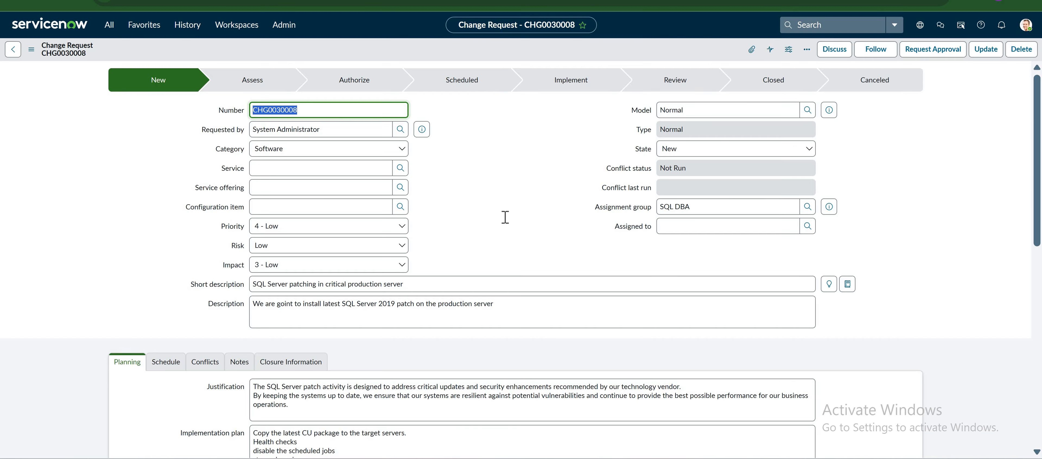
scroll(504, 217, down, 10)
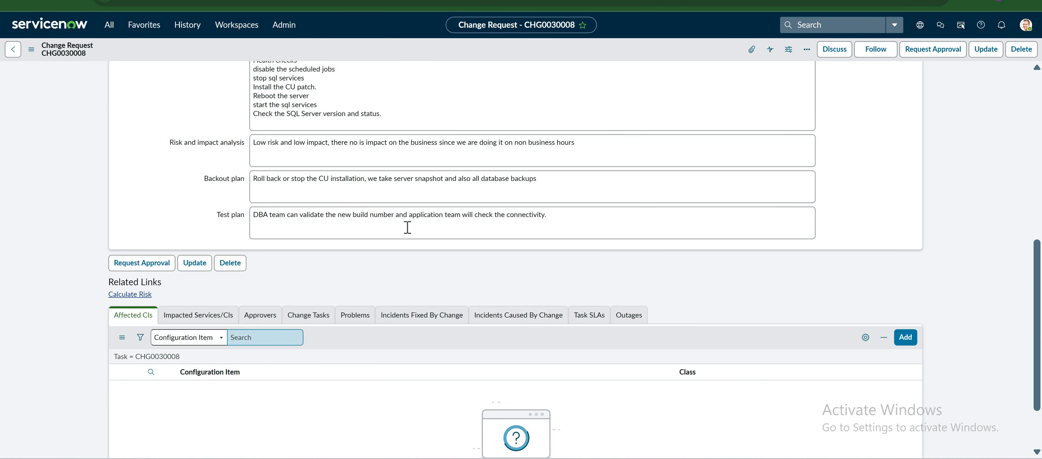
scroll(409, 233, up, 10)
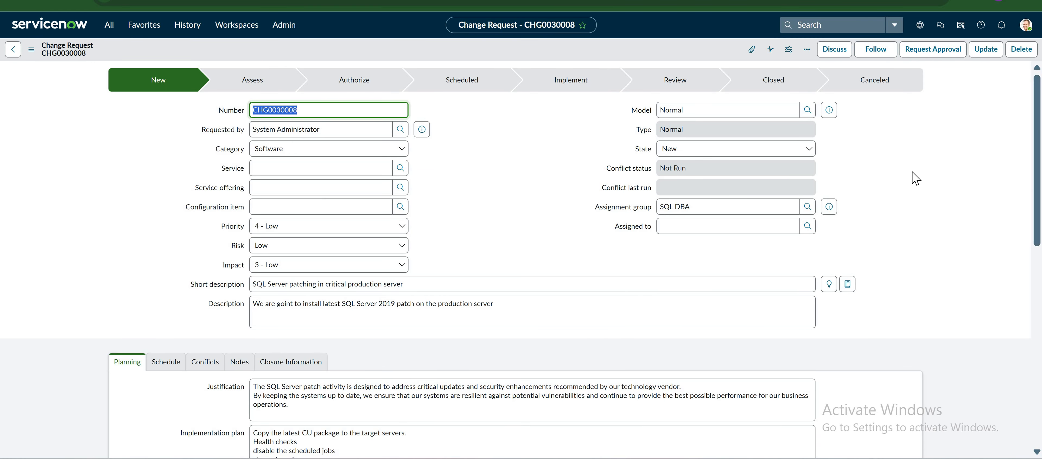
scroll(919, 174, down, 10)
scroll(918, 174, up, 10)
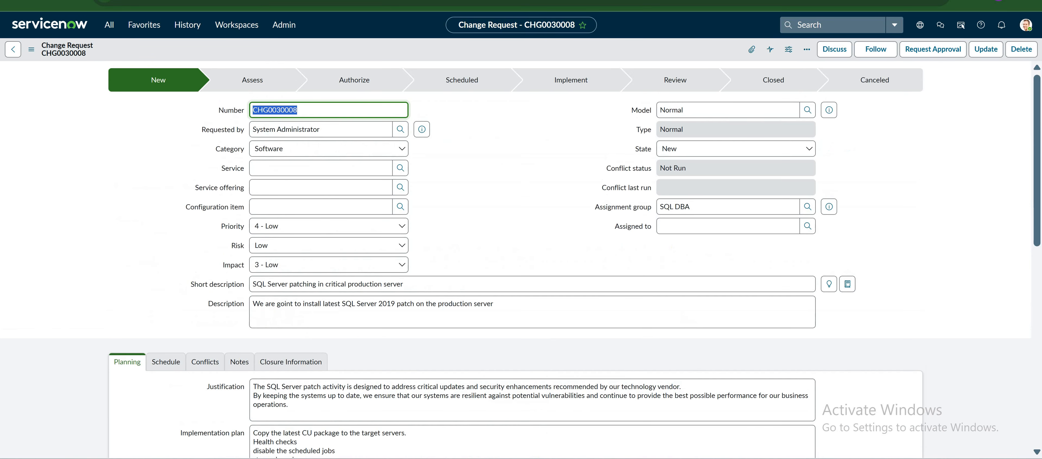